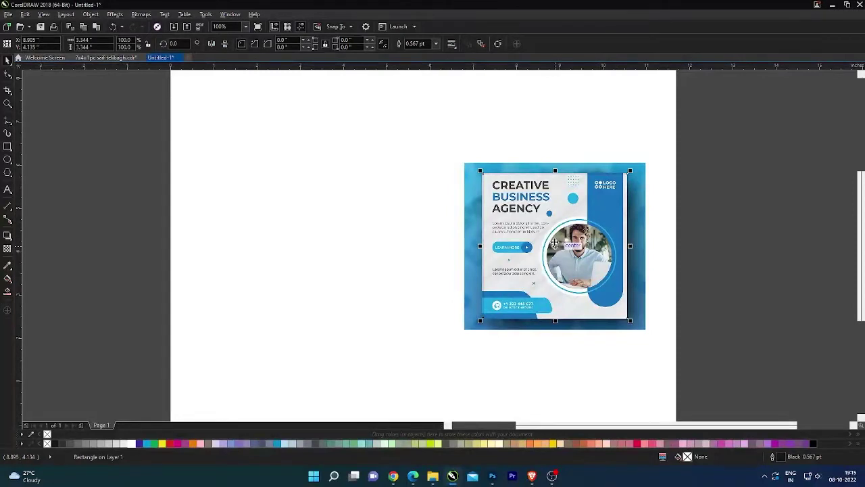
# Move the square outline horizontally off the reference poster onto the blank page area, centred at about X 3.22 in
pyautogui.moveTo(556, 245); pyautogui.dragTo(309, 245)
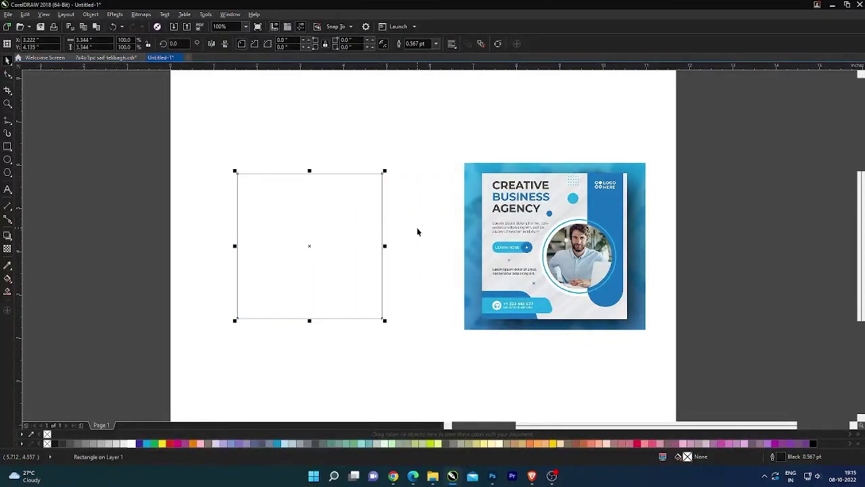
pyautogui.click(420, 228)
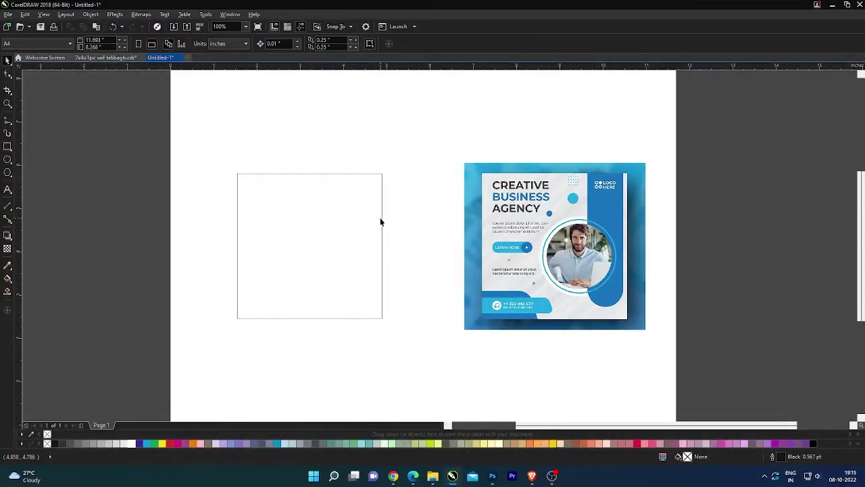
# Draw a rectangle about 0.82 by 3.09 in over the reference's vertical blue band, fitted to the band's edges
pyautogui.click(8, 146)
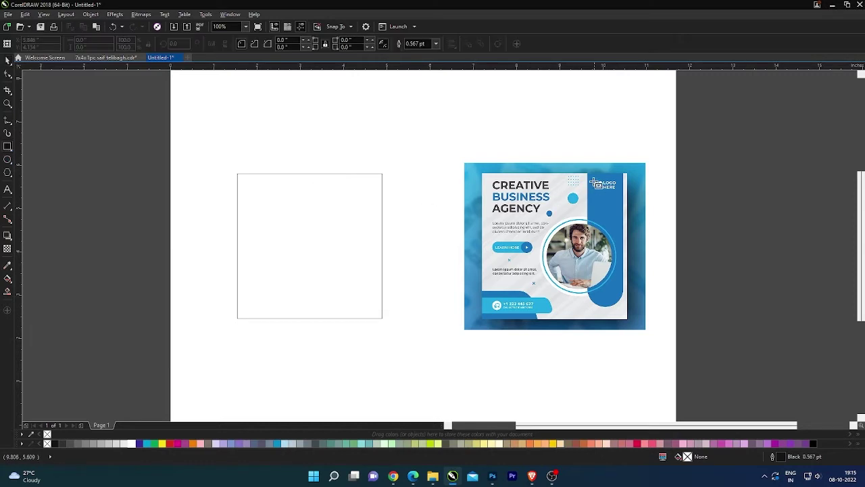
pyautogui.moveTo(587, 173); pyautogui.dragTo(624, 308)
pyautogui.scroll(2, 645, 288)
pyautogui.scroll(-2, 436, 319)
pyautogui.scroll(2, 537, 277)
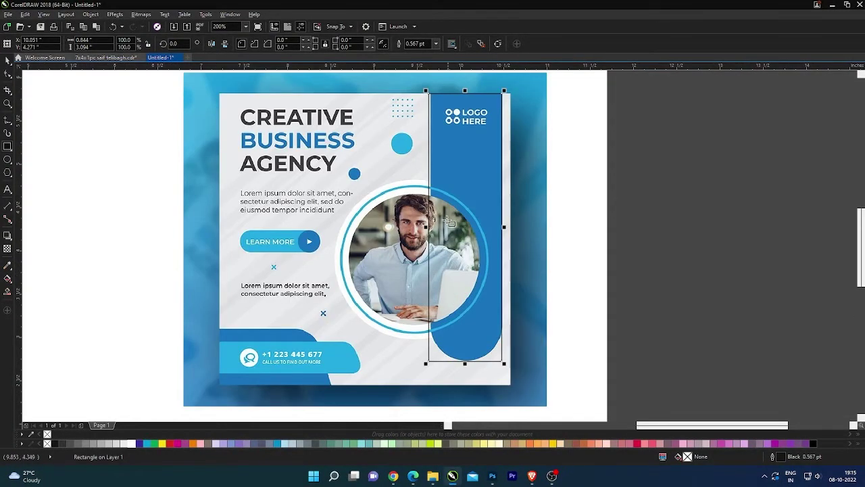
pyautogui.moveTo(426, 227); pyautogui.dragTo(428, 227)
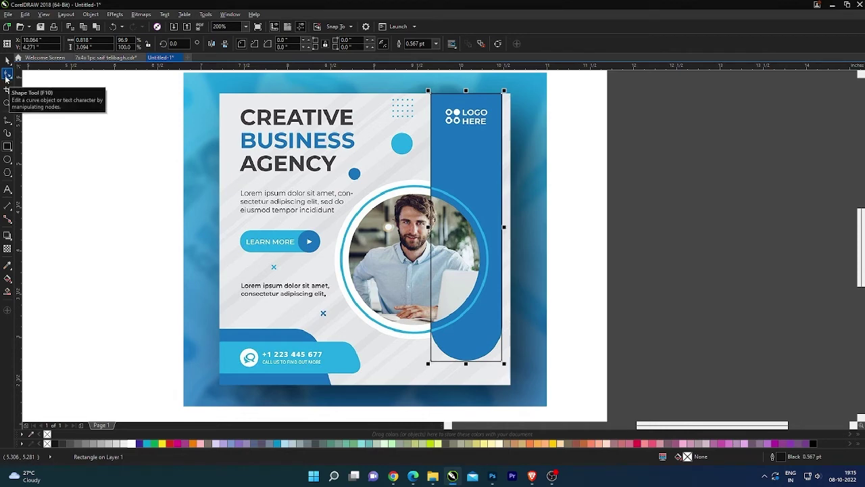
# Round both bottom corners of the band rectangle to a radius of about 0.409 in, matching the blue band's end
pyautogui.click(7, 73)
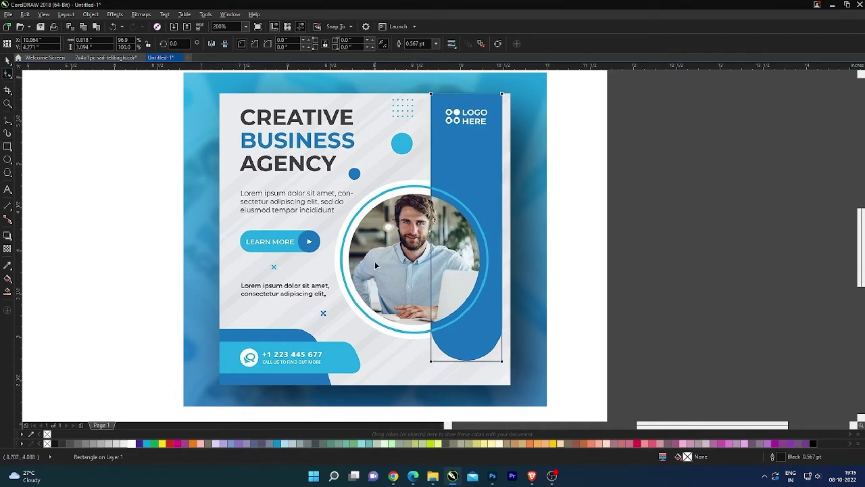
pyautogui.click(430, 363)
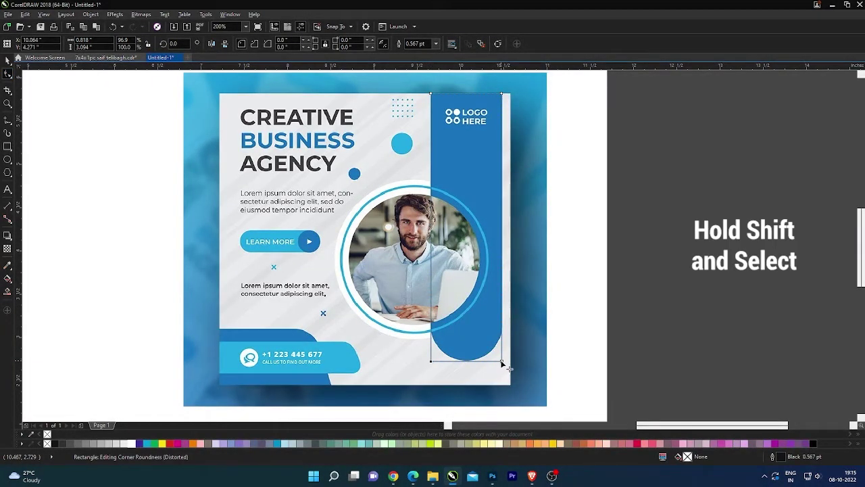
pyautogui.moveTo(502, 365); pyautogui.dragTo(515, 325)
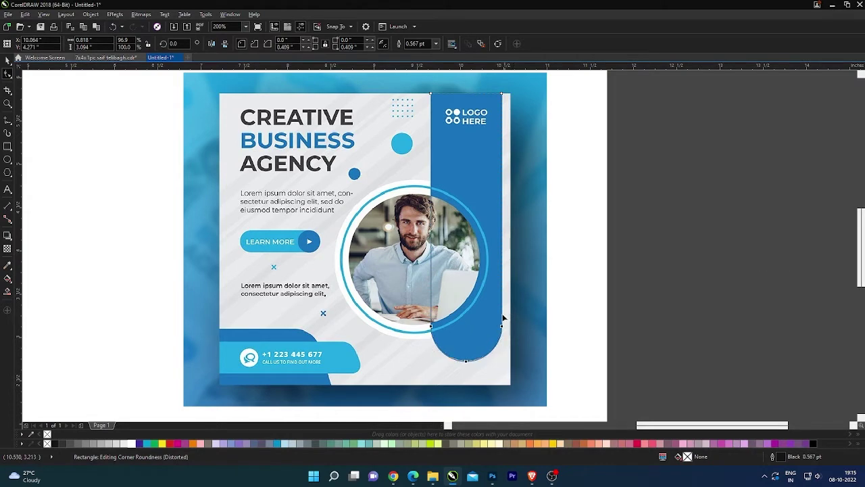
pyautogui.press('space')
pyautogui.click(633, 203)
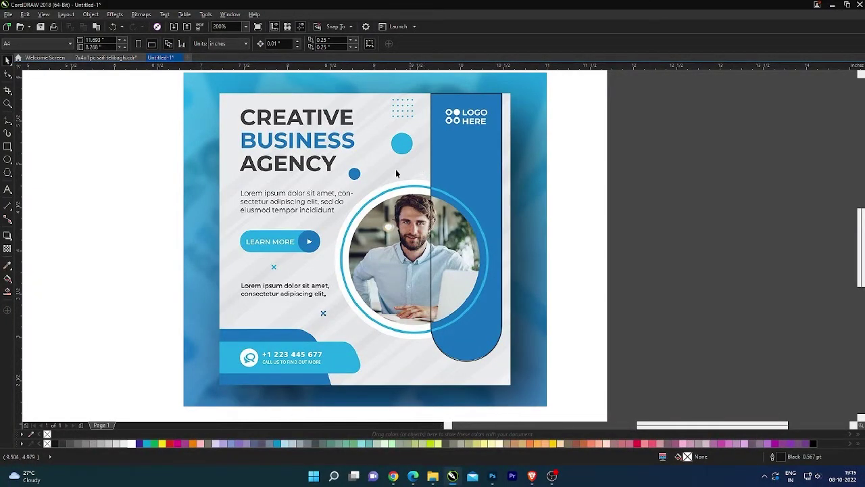
# Draw a circle about 1.71 in wide along the photo's cyan ring and add an enlarged concentric copy about 1.84 in wide
pyautogui.click(7, 159)
pyautogui.moveTo(333, 187); pyautogui.dragTo(484, 337)
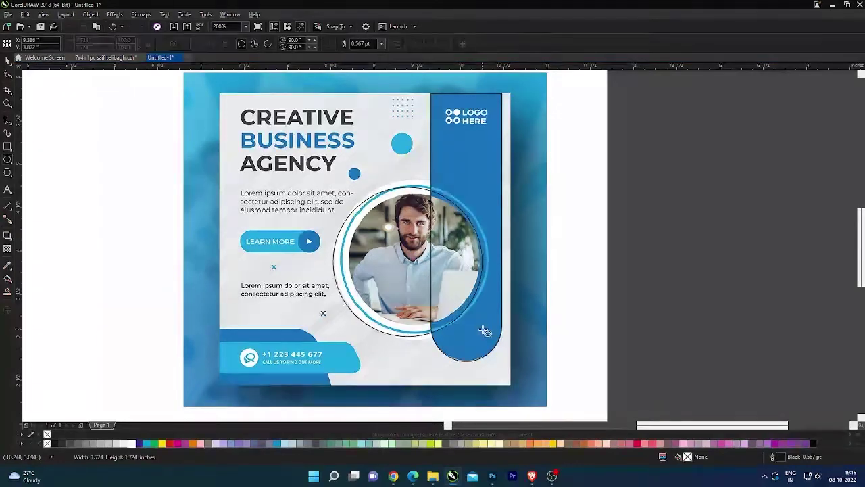
pyautogui.press('space')
pyautogui.moveTo(424, 190); pyautogui.dragTo(437, 189)
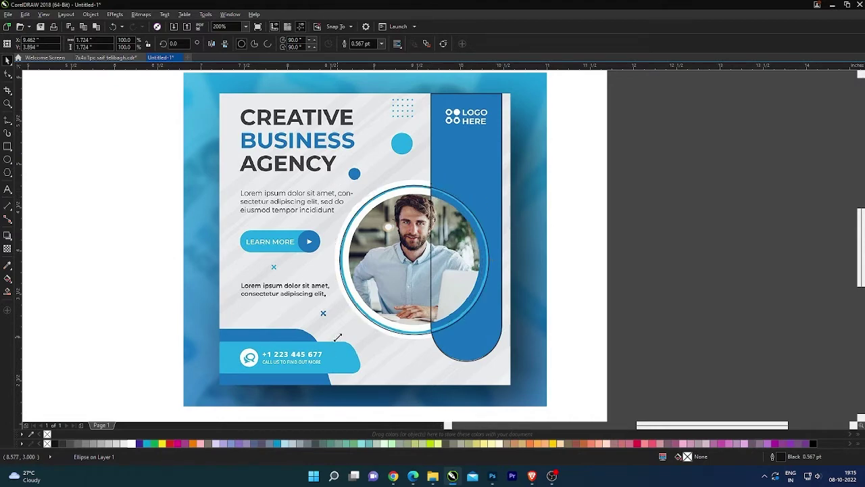
pyautogui.moveTo(338, 336); pyautogui.dragTo(339, 336)
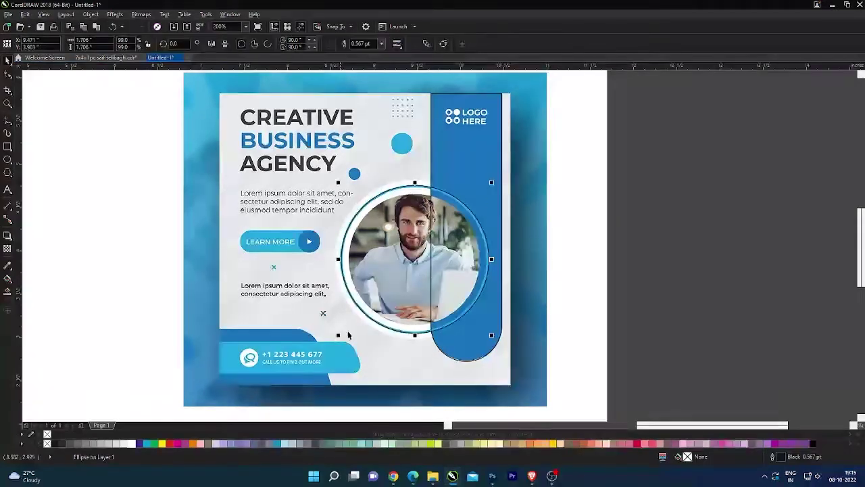
pyautogui.moveTo(492, 183); pyautogui.dragTo(504, 177)
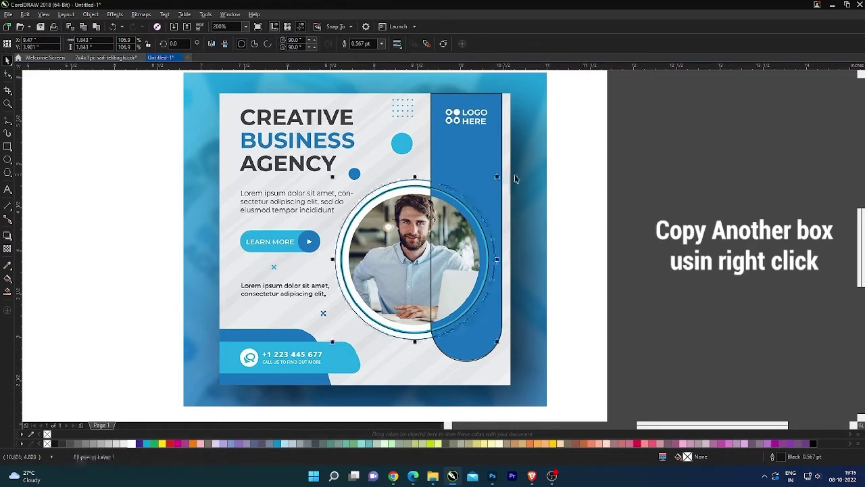
pyautogui.click(616, 182)
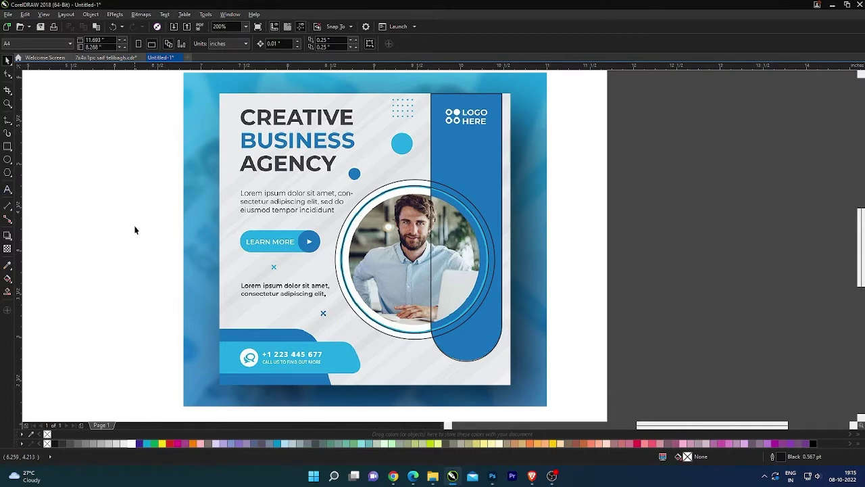
# Trace the dark blue shape in the poster's lower-left corner with the Pen tool as a closed curve about 1.29 by 0.64 in
pyautogui.click(7, 119)
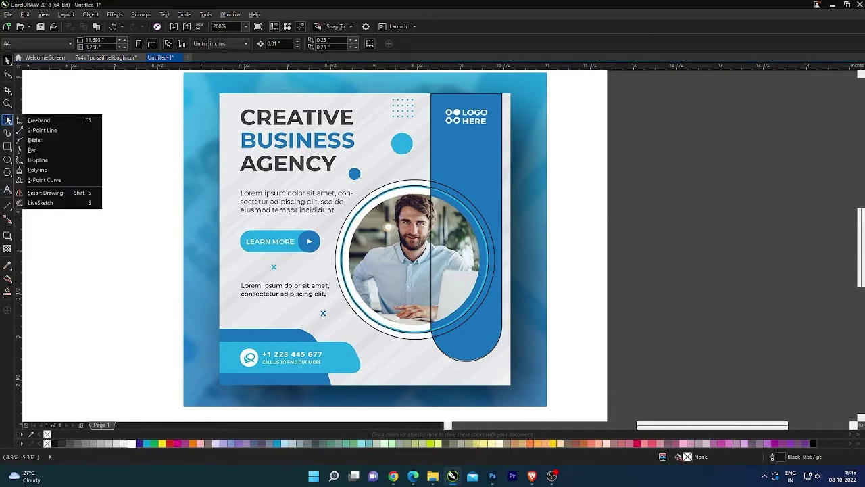
pyautogui.click(31, 151)
pyautogui.scroll(2, 220, 335)
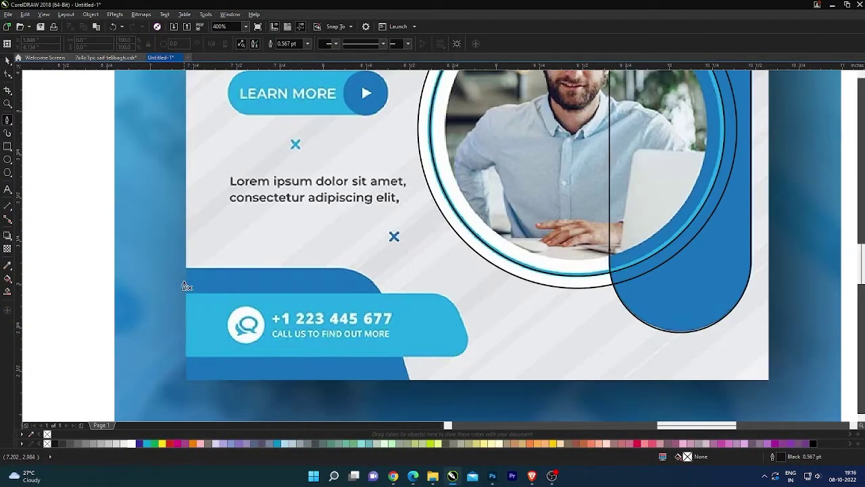
pyautogui.click(187, 270)
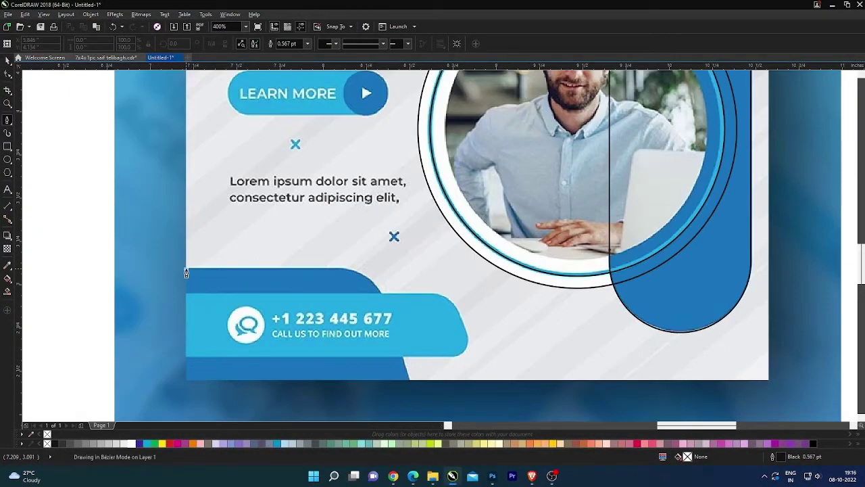
pyautogui.click(340, 270)
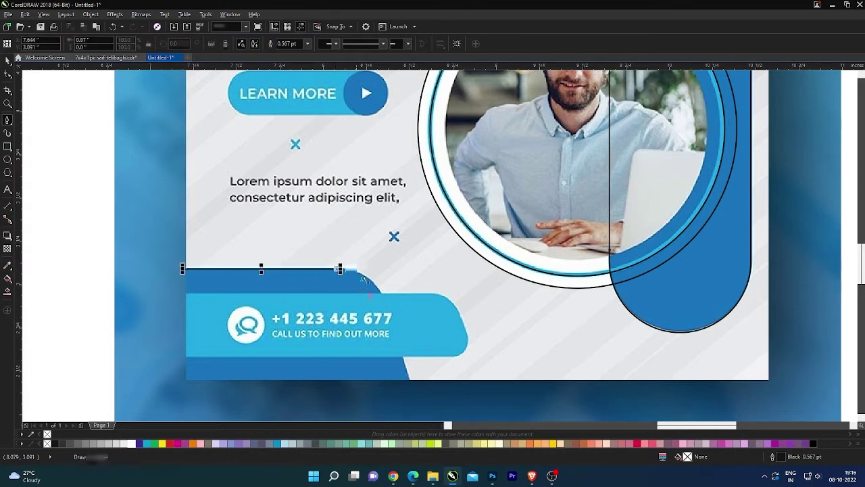
pyautogui.moveTo(381, 296); pyautogui.dragTo(398, 324)
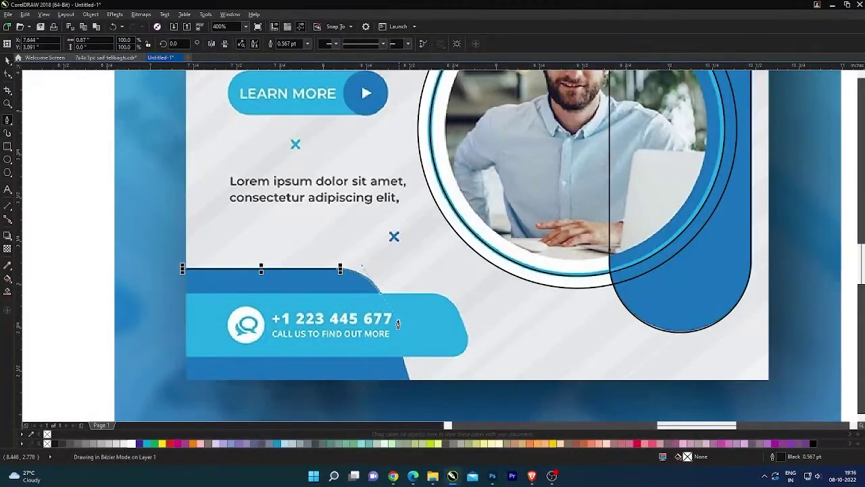
pyautogui.doubleClick(383, 300)
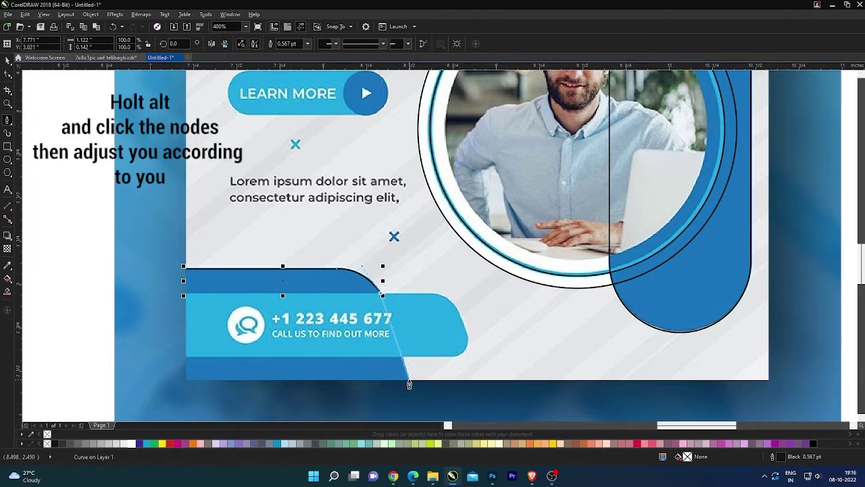
pyautogui.moveTo(411, 382)
pyautogui.mouseDown()
pyautogui.moveTo(412, 404)
pyautogui.moveTo(411, 384)
pyautogui.mouseUp()
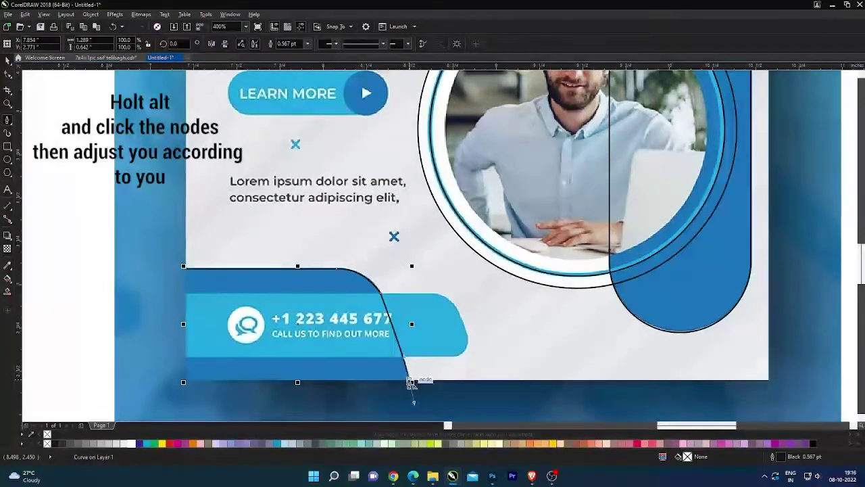
pyautogui.click(184, 383)
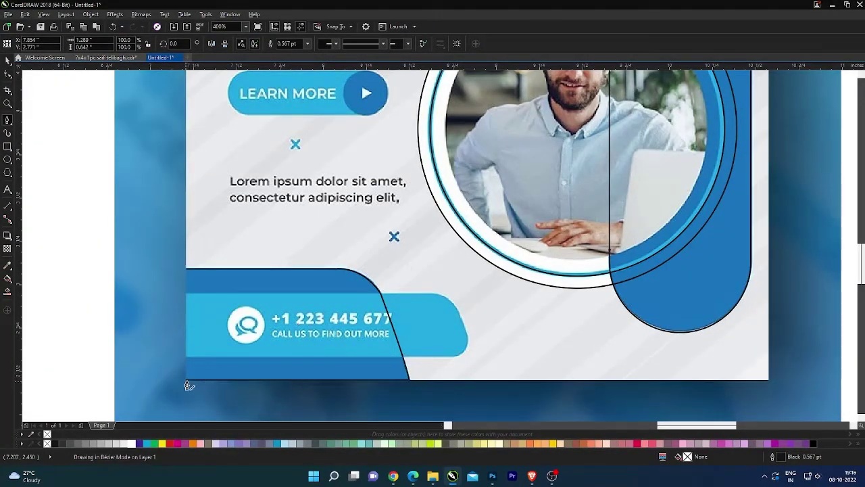
pyautogui.click(187, 268)
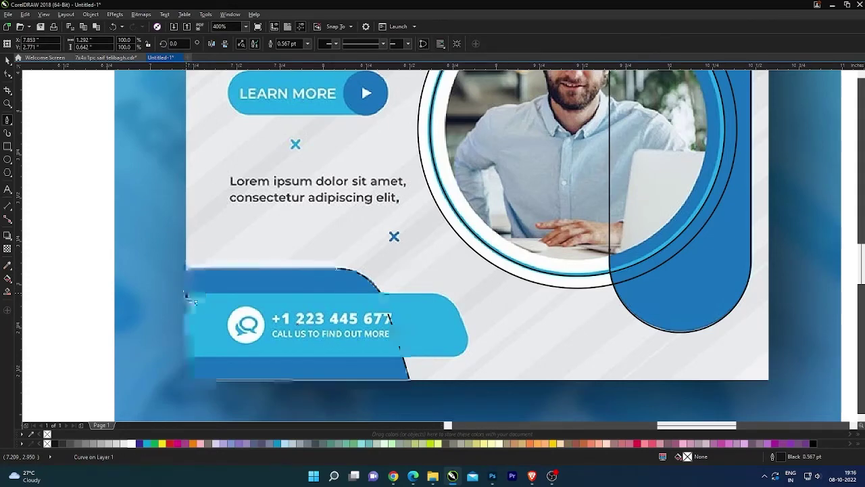
pyautogui.press('space')
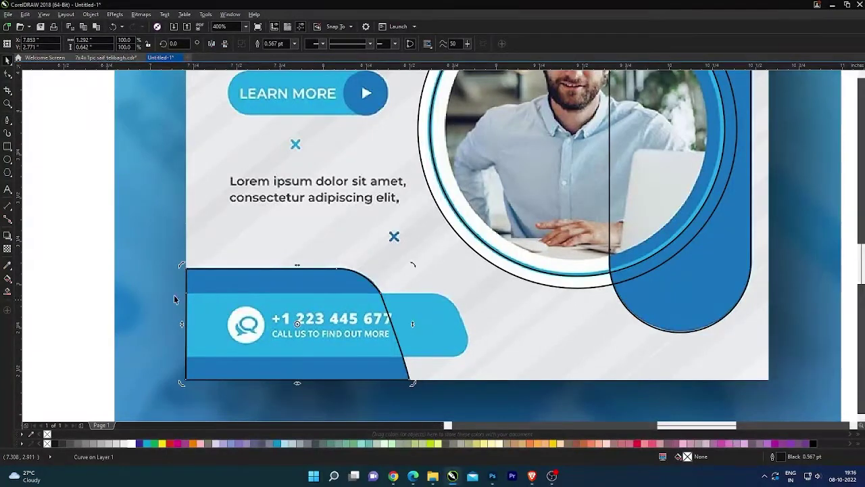
pyautogui.click(179, 299)
# Trace the light blue phone banner's top edge and curved upper-right corner with the Pen tool
pyautogui.scroll(2, 185, 300)
pyautogui.press('space')
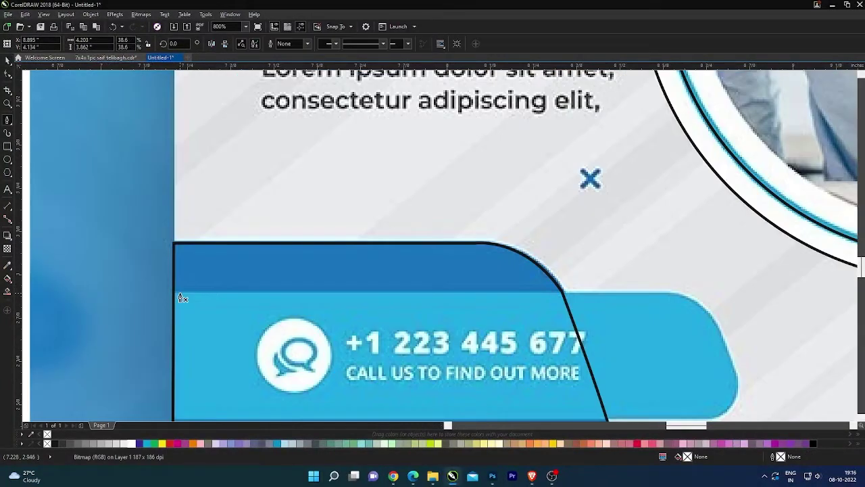
pyautogui.click(180, 293)
pyautogui.scroll(-2, 178, 293)
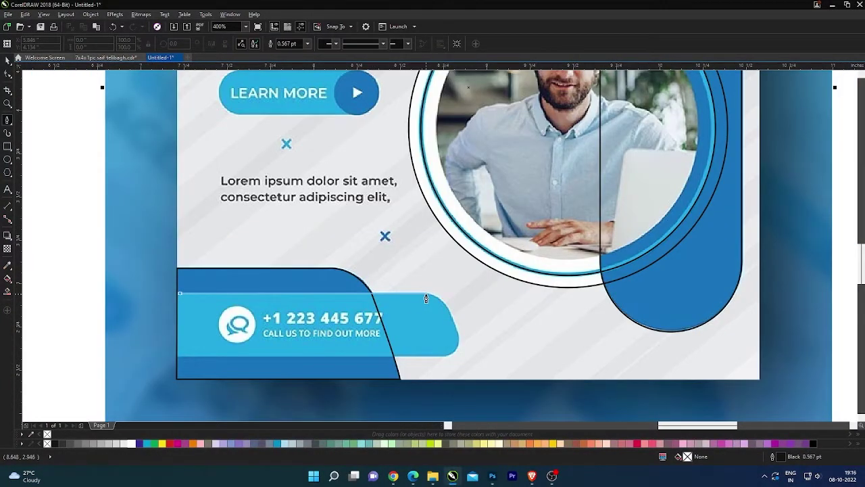
pyautogui.scroll(2, 447, 309)
pyautogui.click(409, 276)
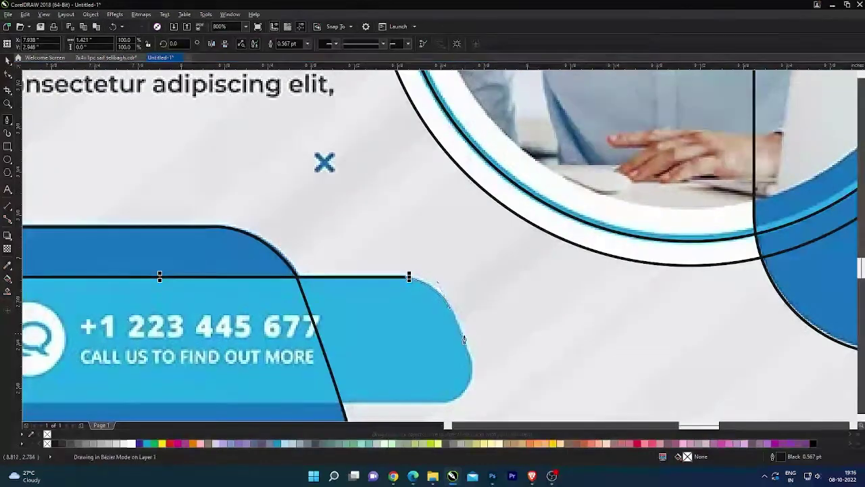
pyautogui.moveTo(451, 292); pyautogui.dragTo(451, 309)
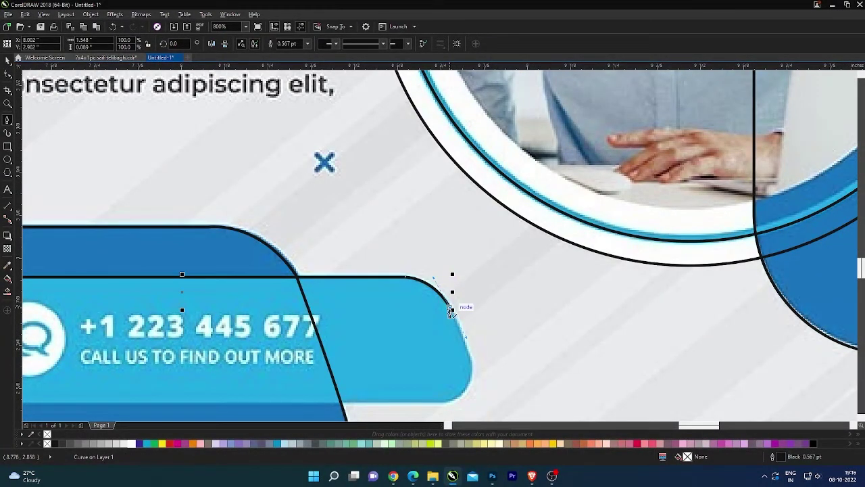
# Continue the phone banner outline around its slanted right side and bottom edge, closing it at about 1.63 by 0.37 in
pyautogui.scroll(-2, 451, 309)
pyautogui.scroll(2, 469, 347)
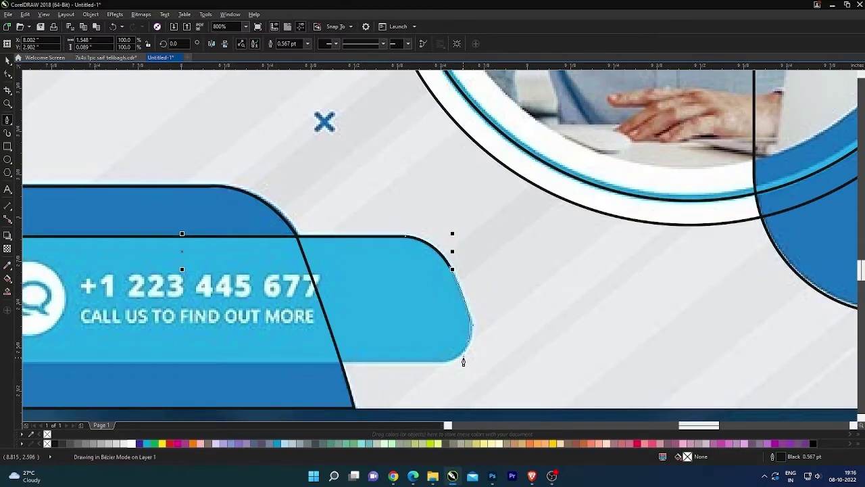
pyautogui.click(471, 342)
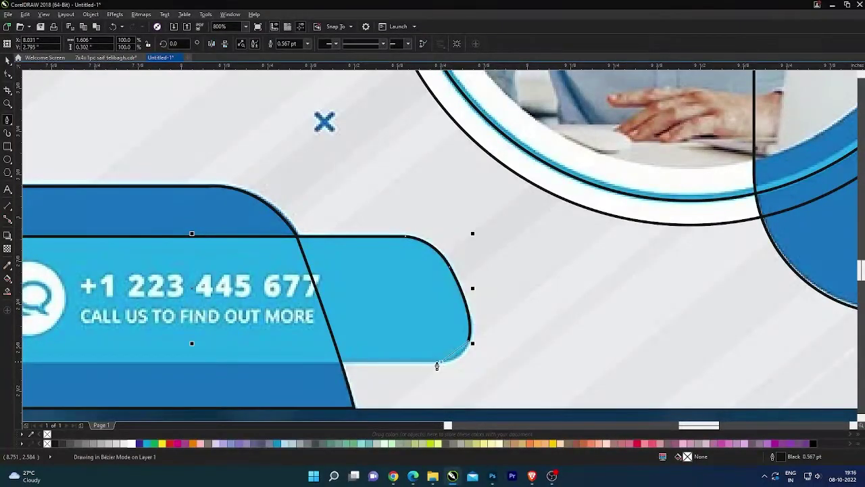
pyautogui.click(446, 362)
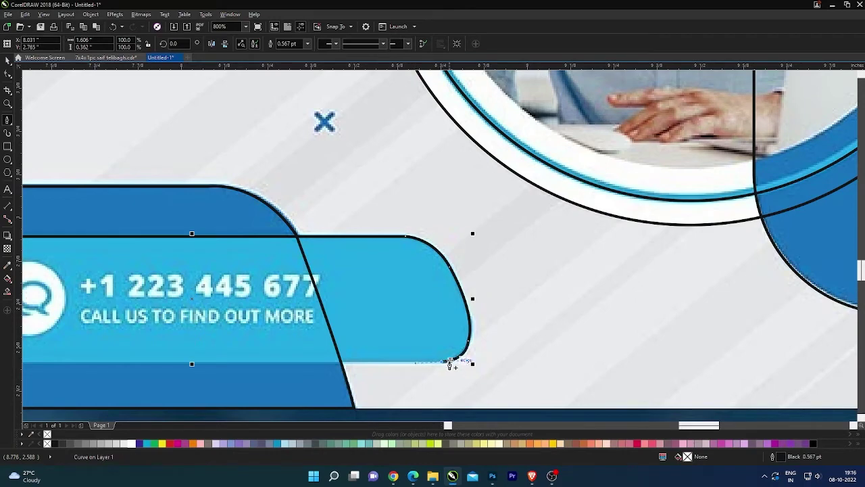
pyautogui.scroll(-1, 482, 330)
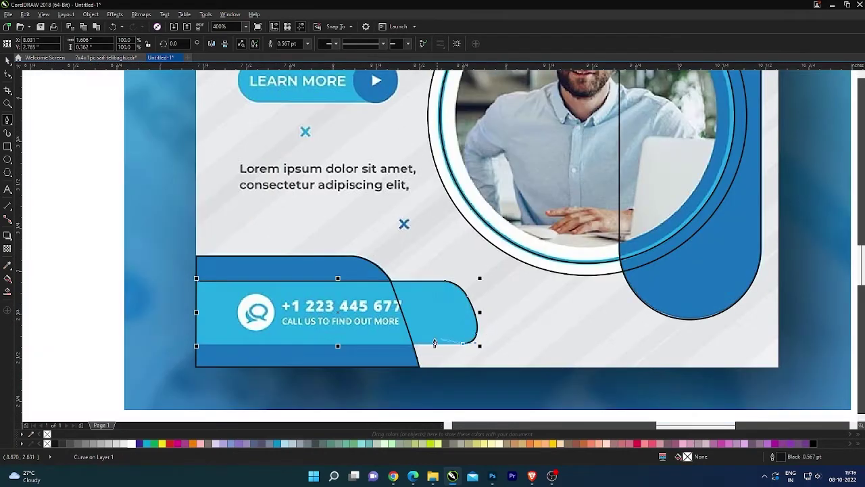
pyautogui.click(196, 342)
pyautogui.click(195, 279)
pyautogui.scroll(3, 195, 280)
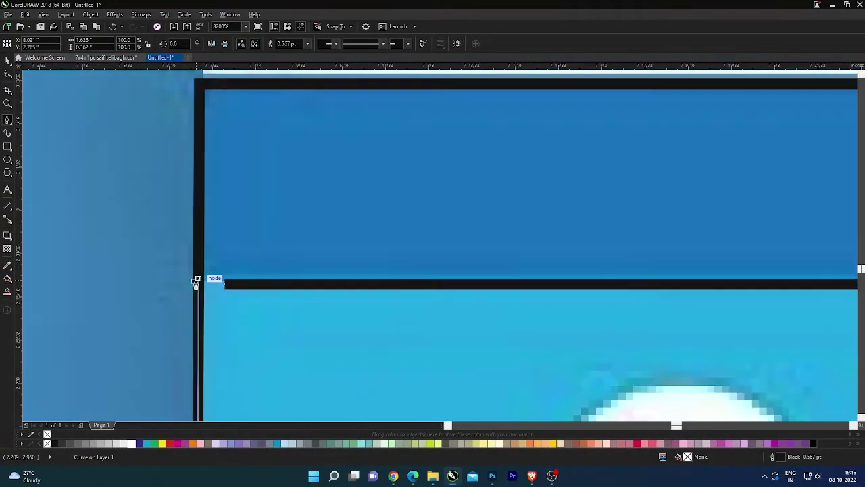
pyautogui.click(197, 281)
pyautogui.click(224, 285)
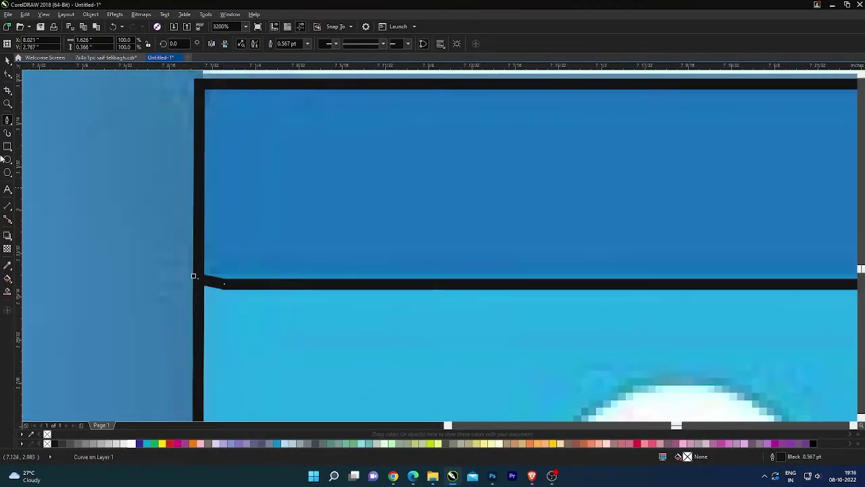
# Move the phone banner outline's upper-left node with the Shape tool so its top edge runs straight to the poster's left edge
pyautogui.click(7, 75)
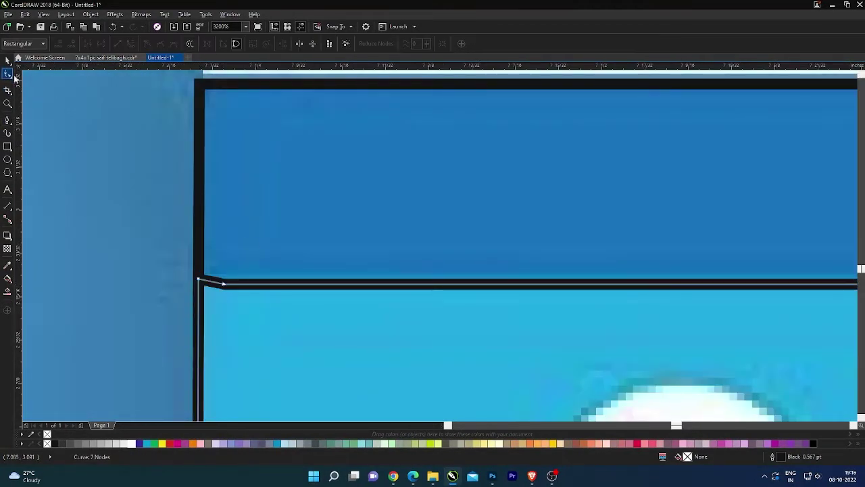
pyautogui.click(200, 282)
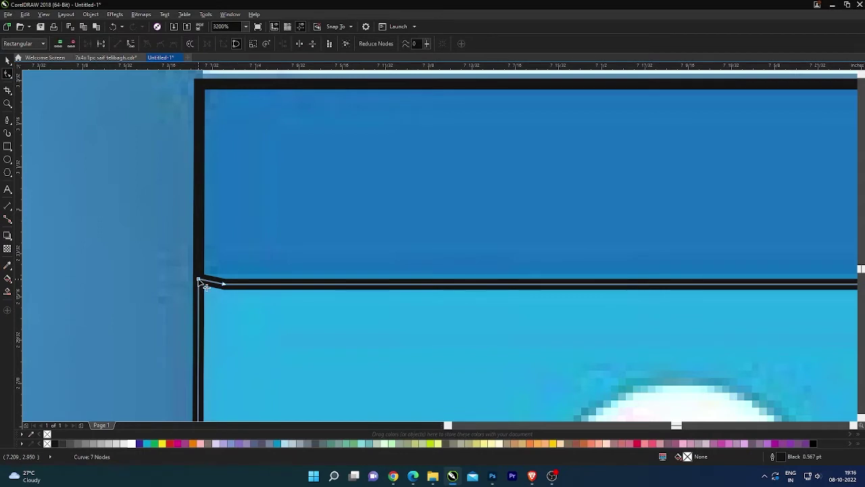
pyautogui.moveTo(199, 279); pyautogui.dragTo(198, 285)
pyautogui.scroll(-5, 198, 285)
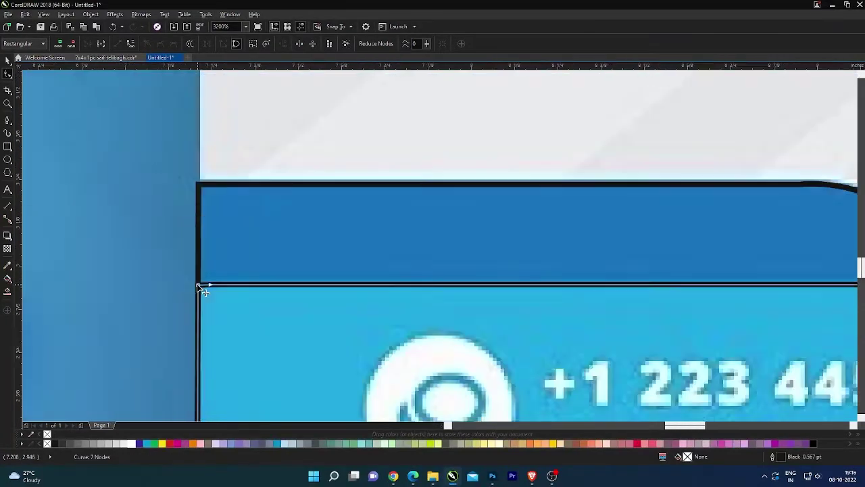
pyautogui.press('space')
pyautogui.scroll(-1, 334, 281)
pyautogui.scroll(-1, 334, 281)
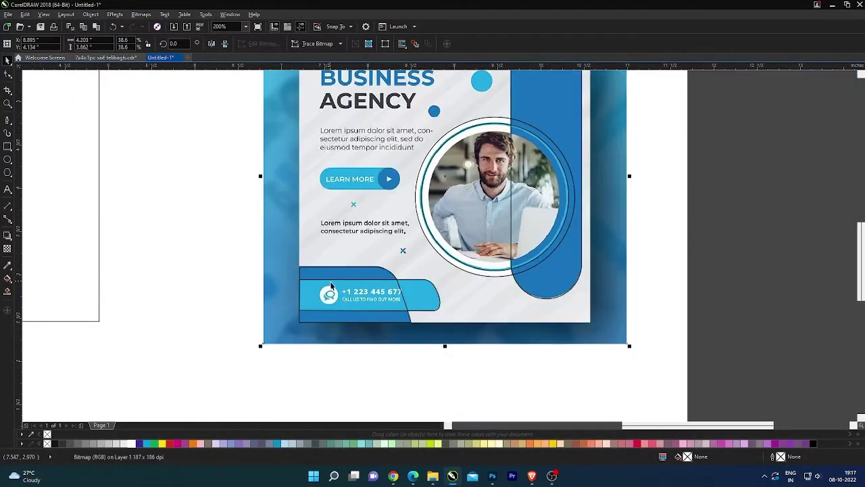
pyautogui.scroll(-1, 340, 290)
pyautogui.click(487, 261)
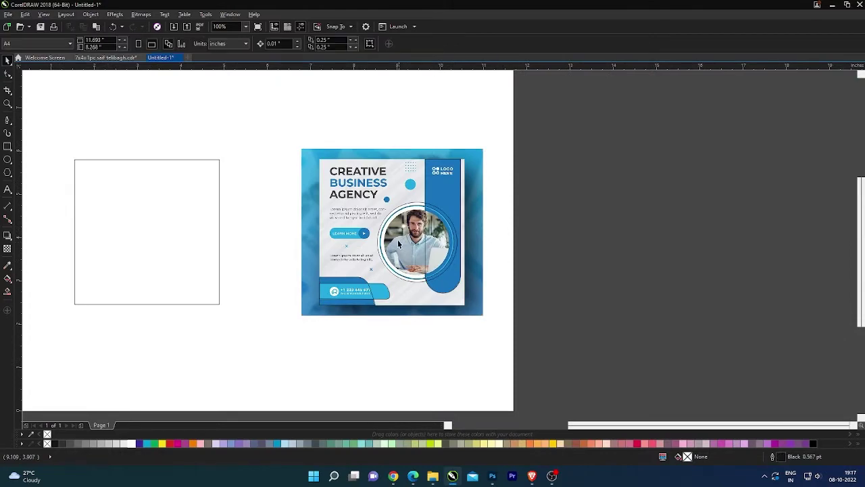
# Draw a circle about 0.253 in wide over the light blue dot and add a copy scaled to about 0.138 in over the dark blue dot
pyautogui.scroll(2, 410, 178)
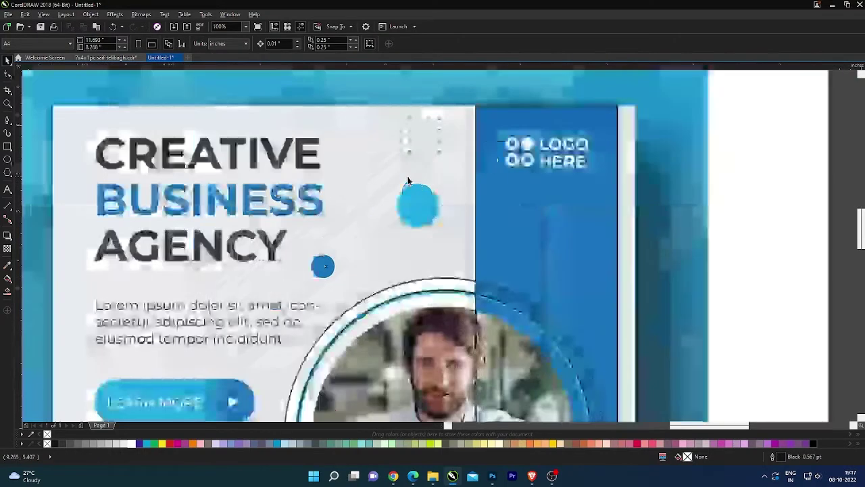
pyautogui.press('F7')
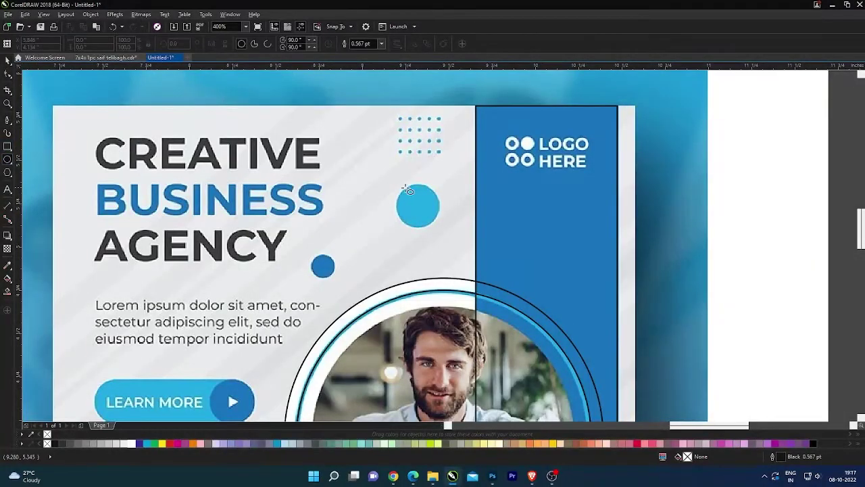
pyautogui.moveTo(398, 185); pyautogui.dragTo(383, 215)
pyautogui.press('space')
pyautogui.moveTo(333, 260); pyautogui.dragTo(324, 265)
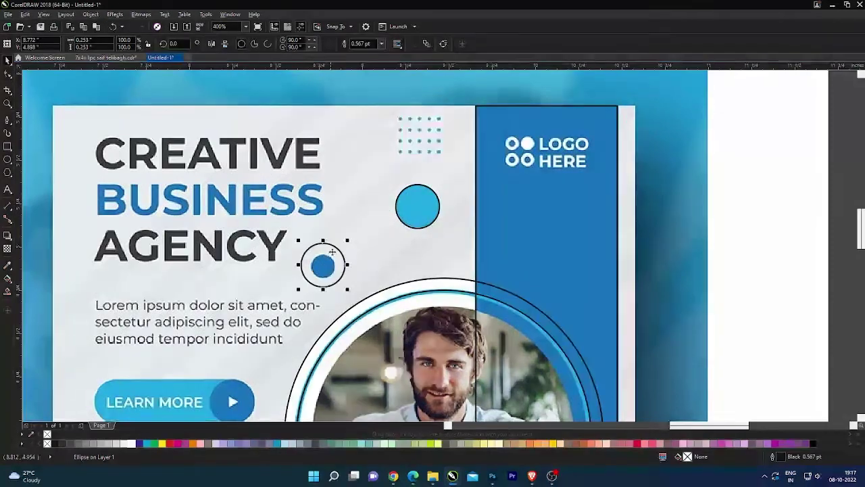
pyautogui.moveTo(349, 239); pyautogui.dragTo(334, 255)
pyautogui.scroll(2, 329, 262)
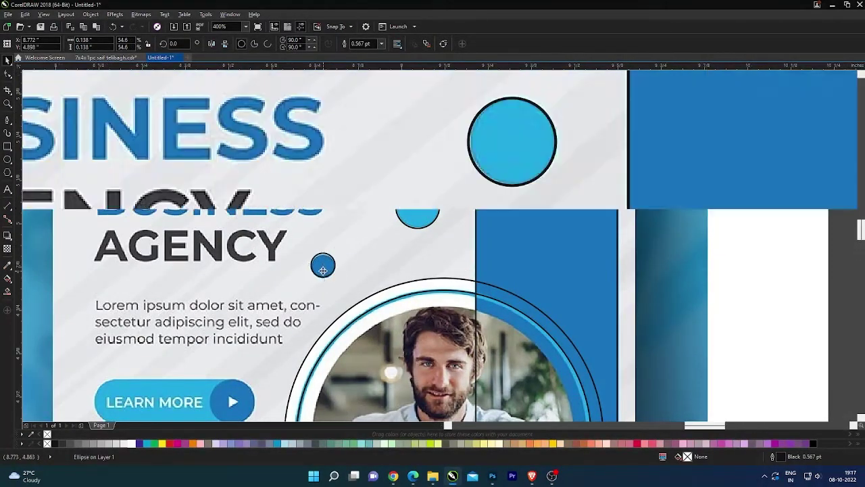
pyautogui.scroll(-2, 434, 244)
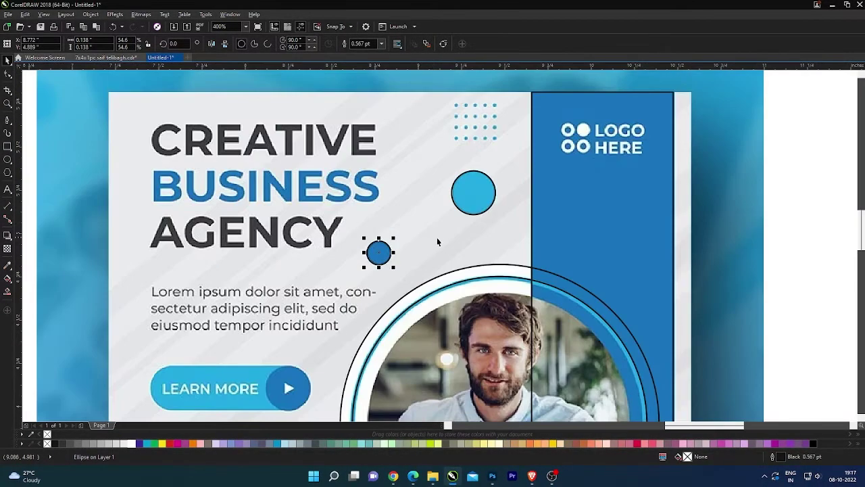
pyautogui.scroll(1, 349, 320)
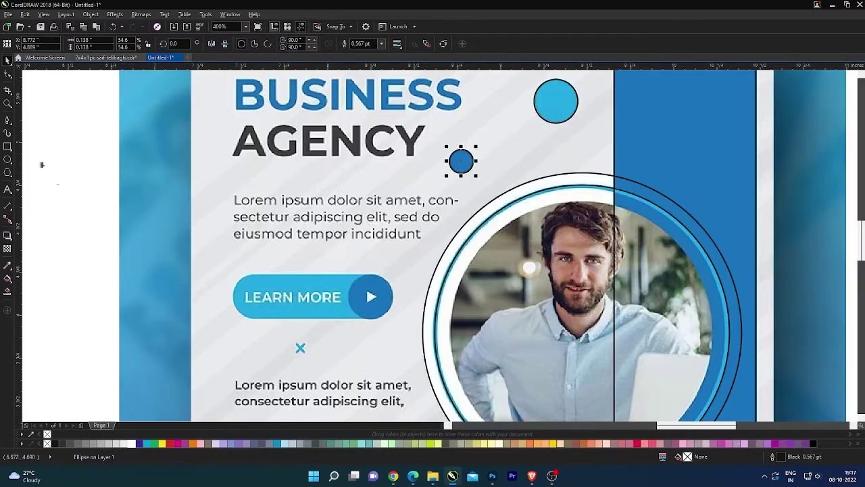
# Trace the LEARN MORE button with a rectangle about 0.93 by 0.263 in, its ends fully rounded with a 0.132 in corner radius
pyautogui.click(8, 147)
pyautogui.moveTo(231, 273); pyautogui.dragTo(398, 322)
pyautogui.scroll(1, 281, 292)
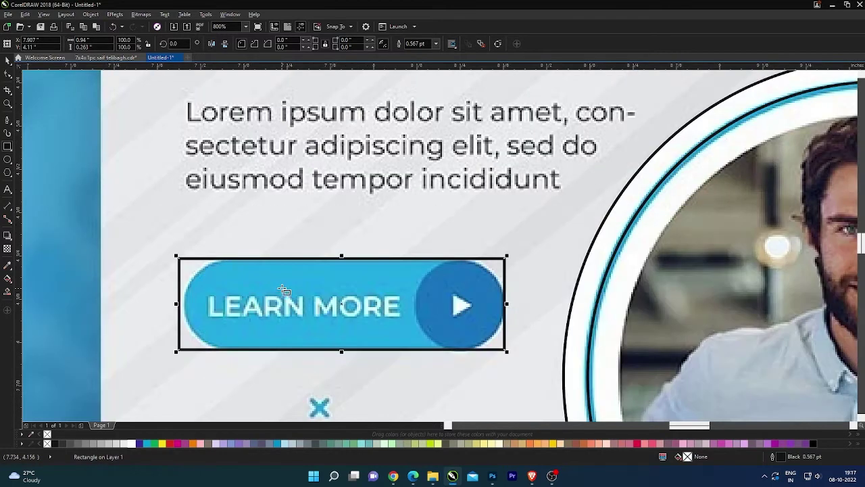
pyautogui.click(8, 72)
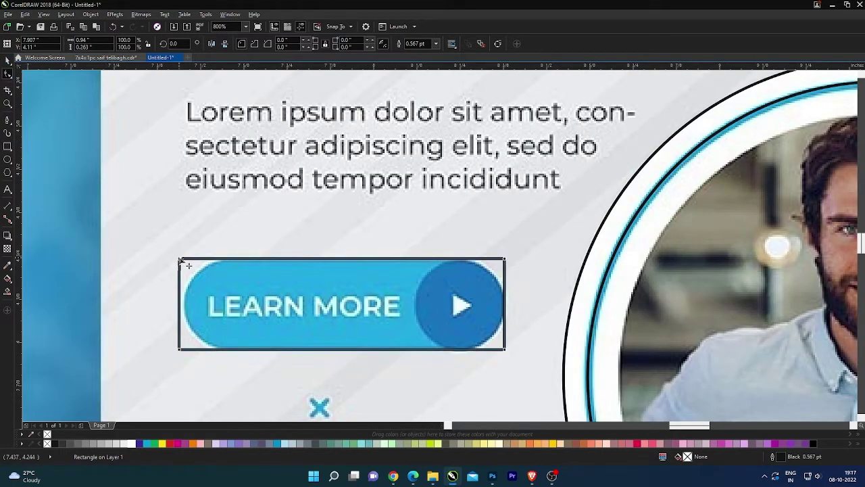
pyautogui.moveTo(189, 266); pyautogui.dragTo(258, 245)
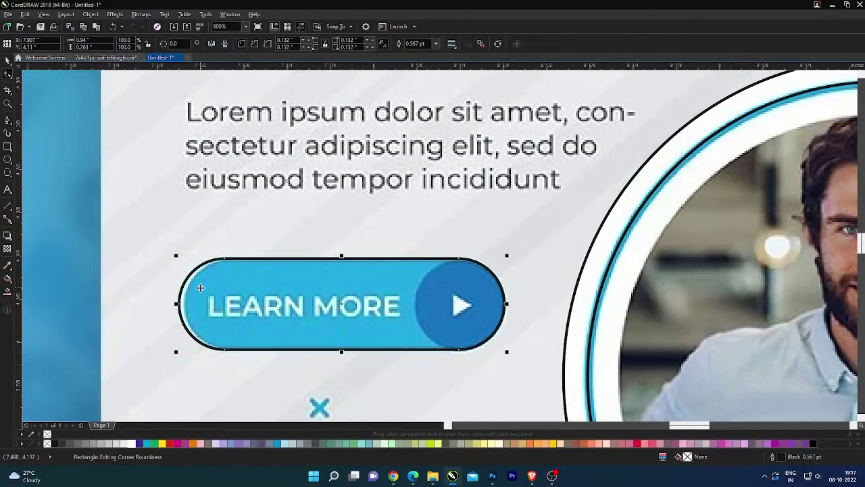
pyautogui.press('space')
pyautogui.moveTo(175, 303); pyautogui.dragTo(179, 304)
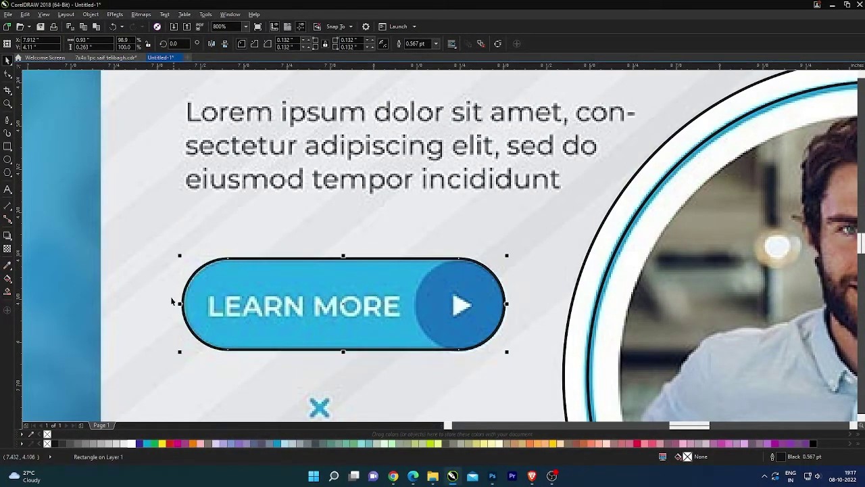
# Draw a circle about 0.267 in wide over the dark blue end of the LEARN MORE button
pyautogui.click(8, 160)
pyautogui.moveTo(414, 263); pyautogui.dragTo(501, 349)
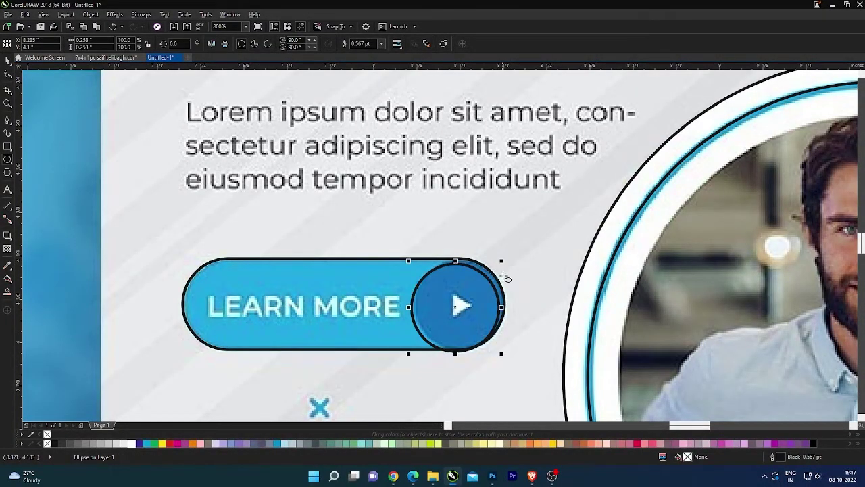
pyautogui.press('space')
pyautogui.moveTo(502, 259); pyautogui.dragTo(508, 254)
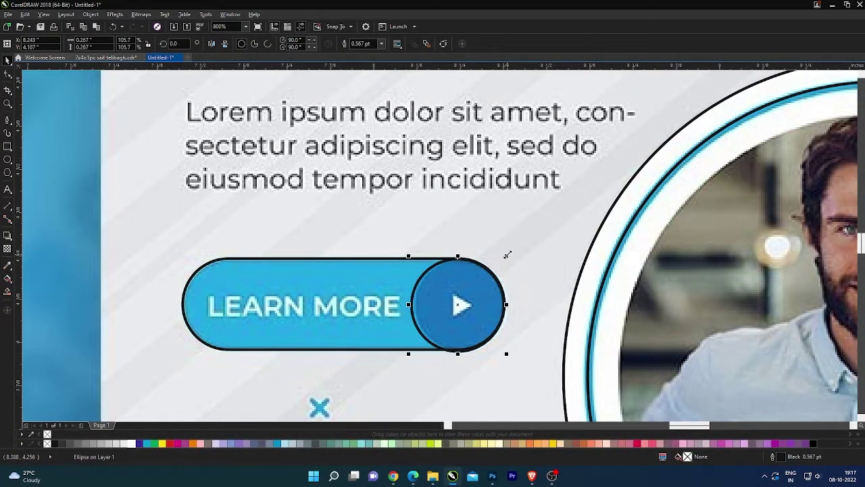
pyautogui.scroll(-4, 364, 264)
pyautogui.scroll(4, 390, 270)
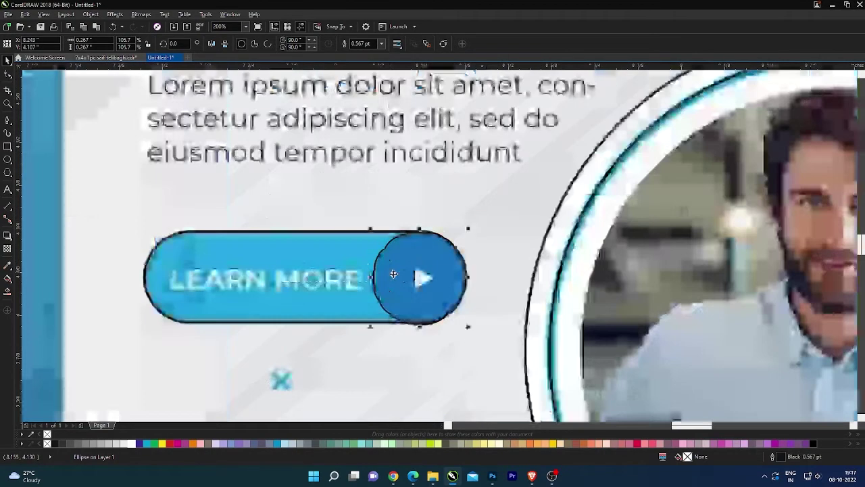
# Draw a square about 0.065 in wide over the button's play arrow and rotate it to 315 degrees
pyautogui.scroll(1, 410, 276)
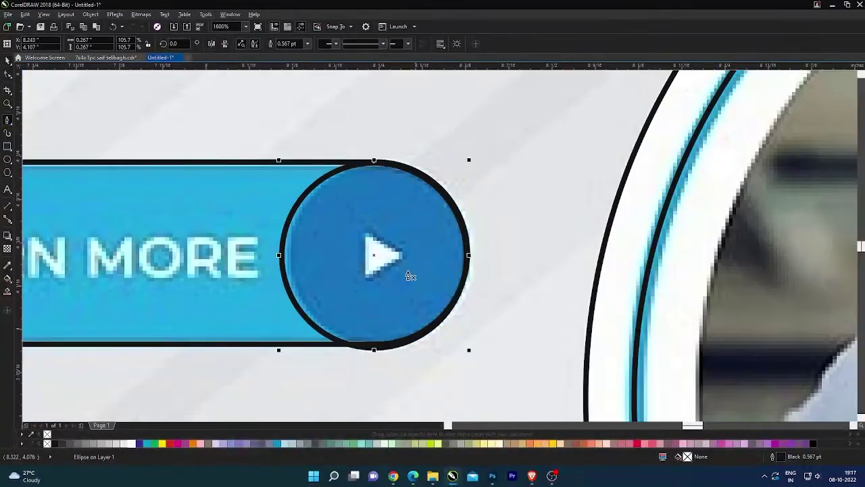
pyautogui.click(8, 146)
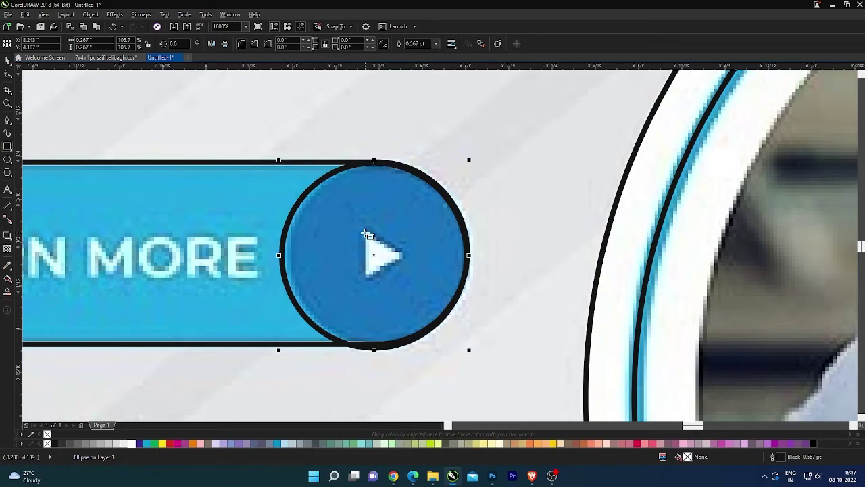
pyautogui.moveTo(363, 231); pyautogui.dragTo(412, 279)
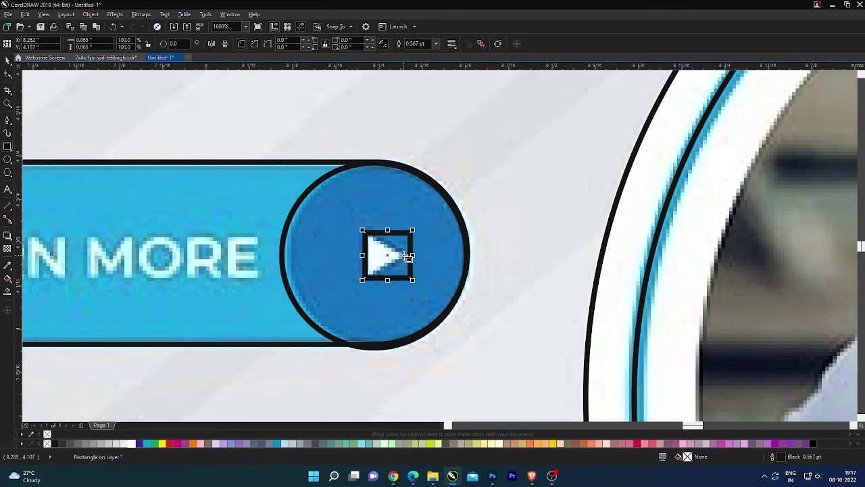
pyautogui.press('space')
pyautogui.click(409, 258)
pyautogui.moveTo(413, 231); pyautogui.dragTo(418, 253)
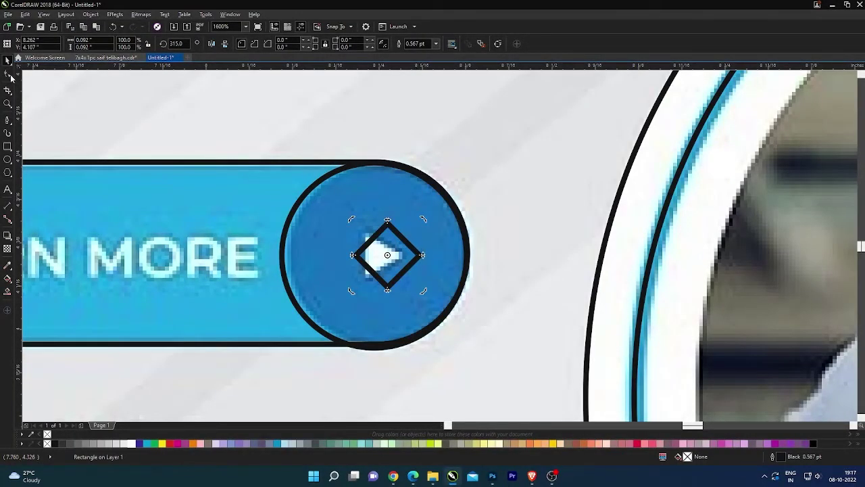
# Convert the rotated square to curves, delete its left node to form a triangle and shrink it to about 0.024 by 0.049 in
pyautogui.click(8, 75)
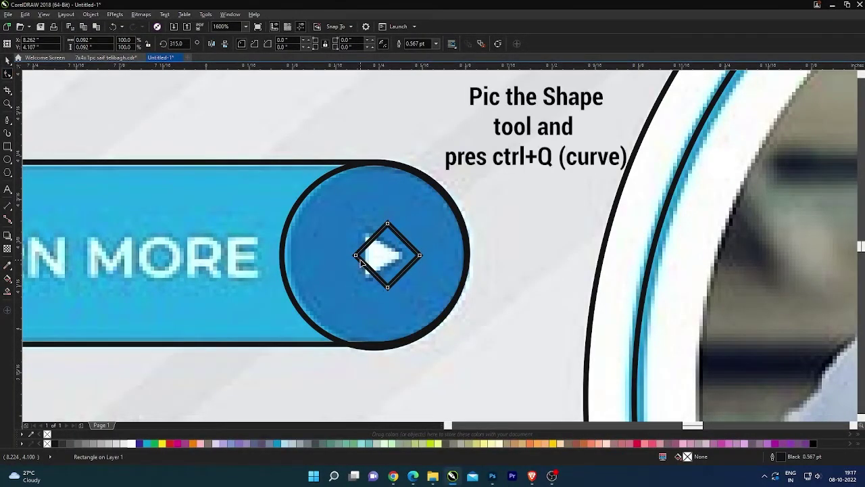
pyautogui.hotkey('ctrl', 'q')
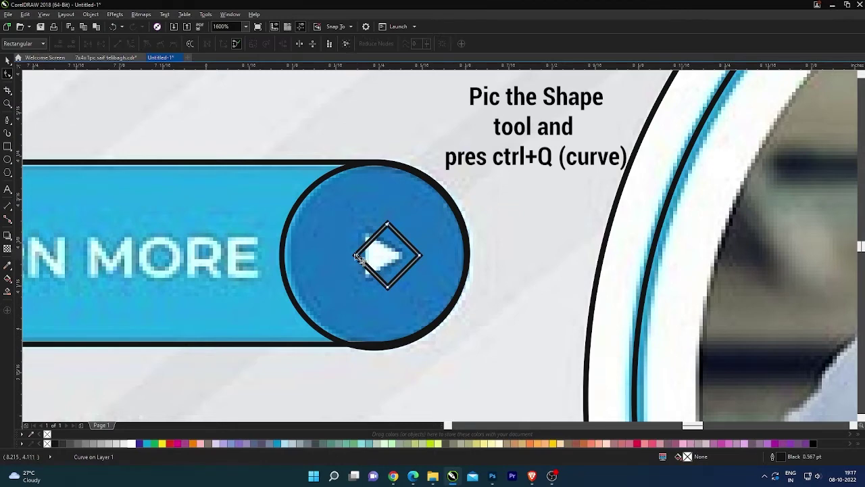
pyautogui.doubleClick(356, 256)
pyautogui.press('space')
pyautogui.moveTo(424, 217); pyautogui.dragTo(381, 253)
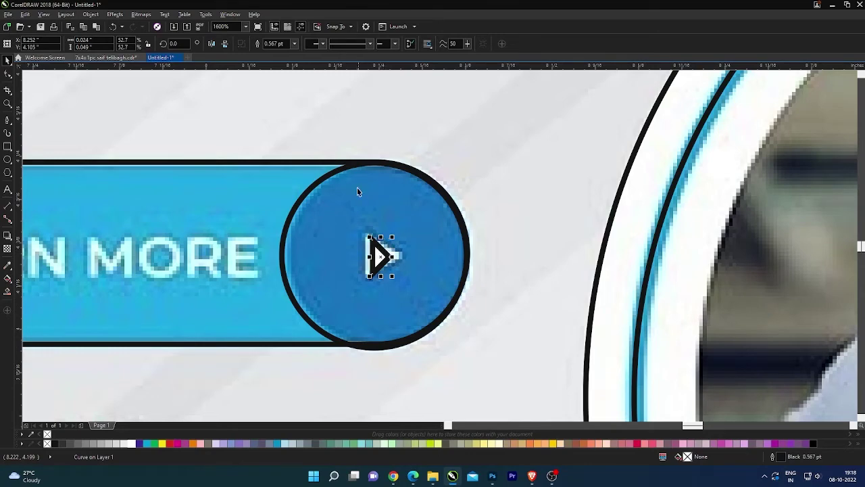
# Fill the triangle with white, remove its outline and stretch it to match the button's play arrow
pyautogui.click(132, 444)
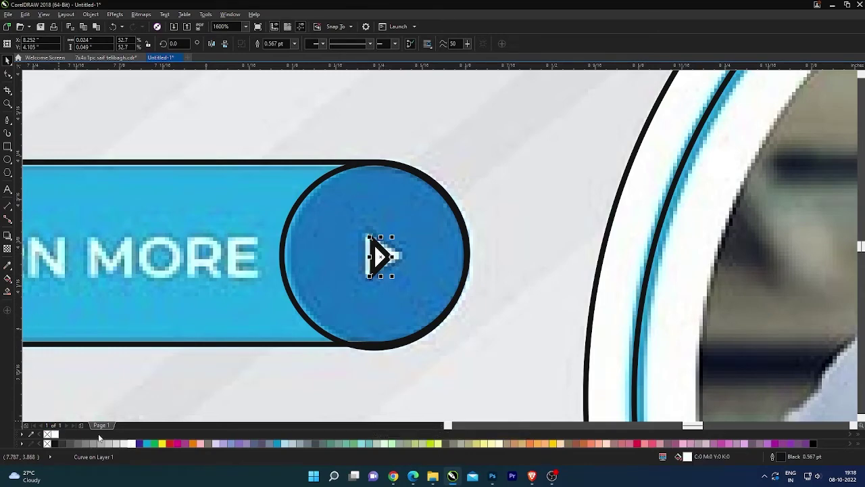
pyautogui.rightClick(47, 443)
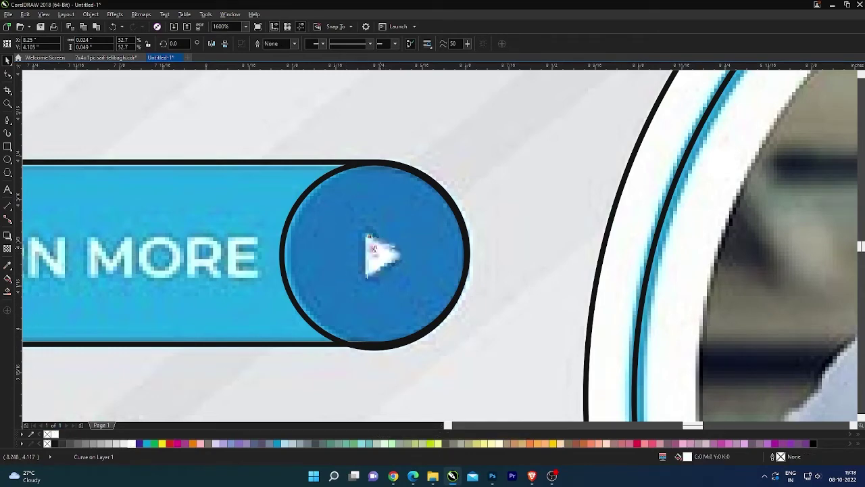
pyautogui.moveTo(393, 237); pyautogui.dragTo(407, 260)
pyautogui.scroll(-3, 425, 255)
pyautogui.scroll(-3, 424, 255)
pyautogui.press('Escape')
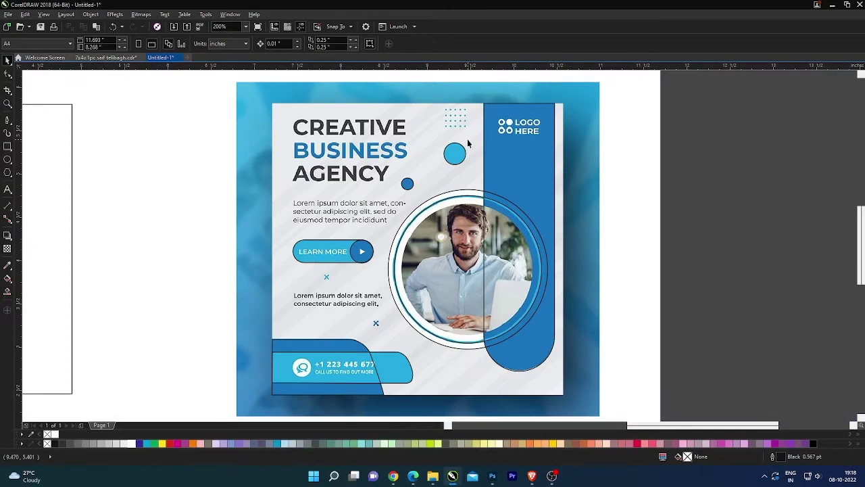
# Draw a circle about 0.027 in wide over the dot grid's upper-left dot, filled with cyan (C100 M0 Y0 K0) and without an outline
pyautogui.scroll(3, 468, 143)
pyautogui.press('F7')
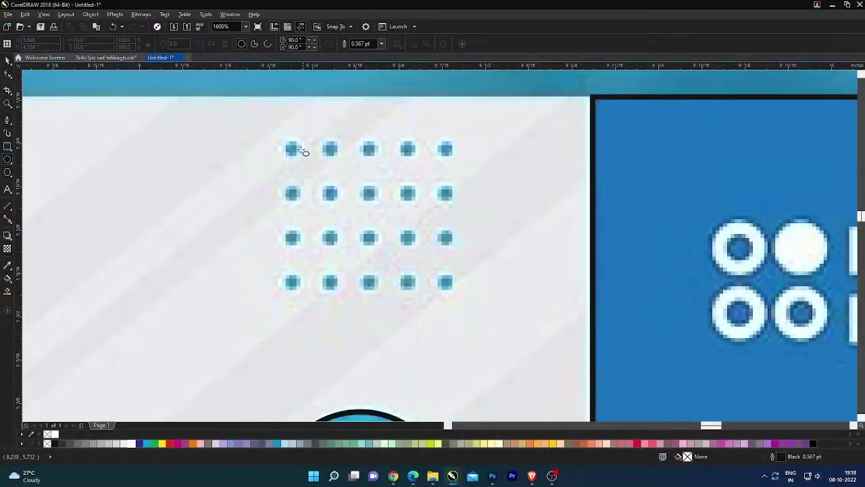
pyautogui.moveTo(282, 141); pyautogui.dragTo(303, 160)
pyautogui.press('space')
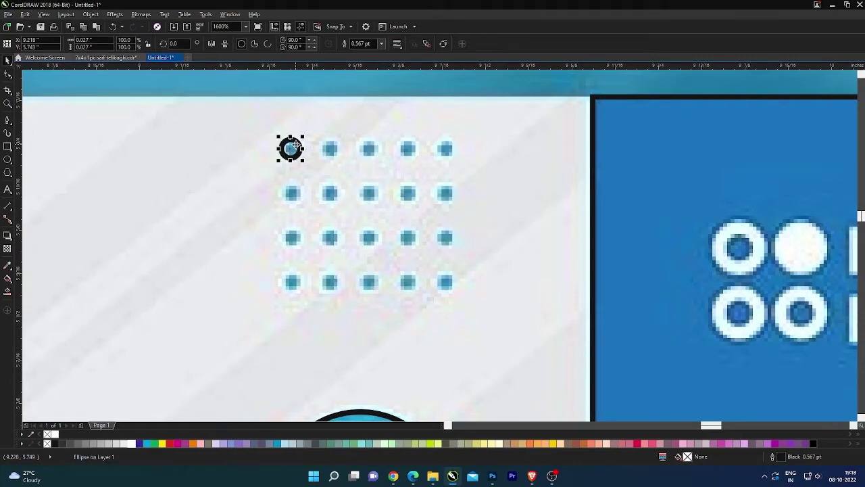
pyautogui.click(147, 444)
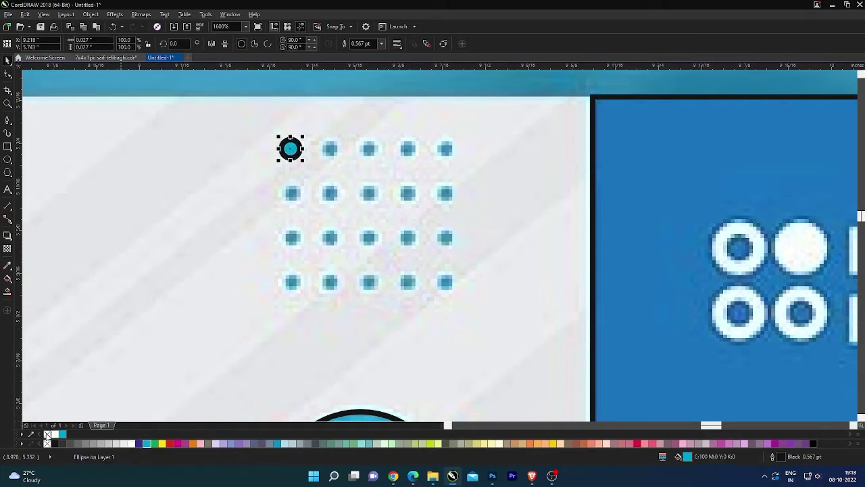
pyautogui.rightClick(47, 443)
# Copy the cyan dot onto its right neighbour and repeat the duplication to complete the grid's first row of five dots
pyautogui.click(311, 156)
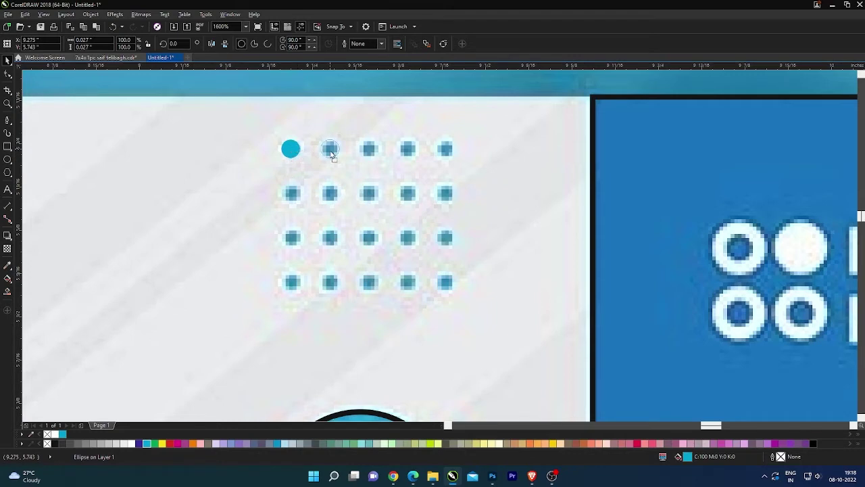
pyautogui.click(332, 154)
pyautogui.hotkey('ctrl', 'd')
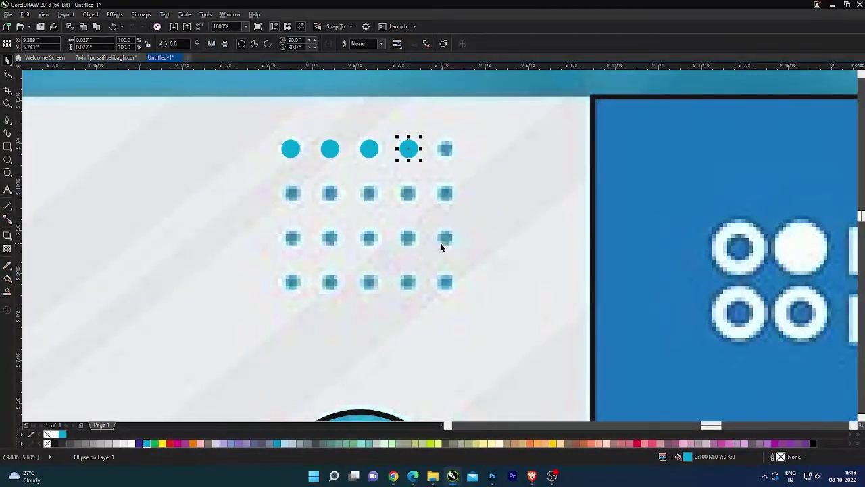
pyautogui.hotkey('ctrl', 'd')
# Copy the row of five dots down onto the second row and repeat the copy for the third and fourth rows
pyautogui.moveTo(222, 167); pyautogui.dragTo(223, 165)
pyautogui.moveTo(330, 149); pyautogui.dragTo(330, 192)
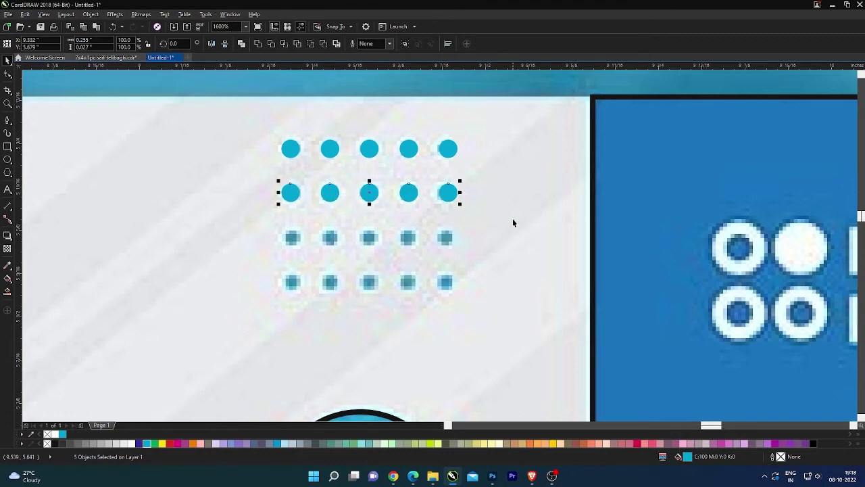
pyautogui.hotkey('ctrl', 'r')
pyautogui.hotkey('ctrl', 'r')
pyautogui.scroll(-4, 444, 218)
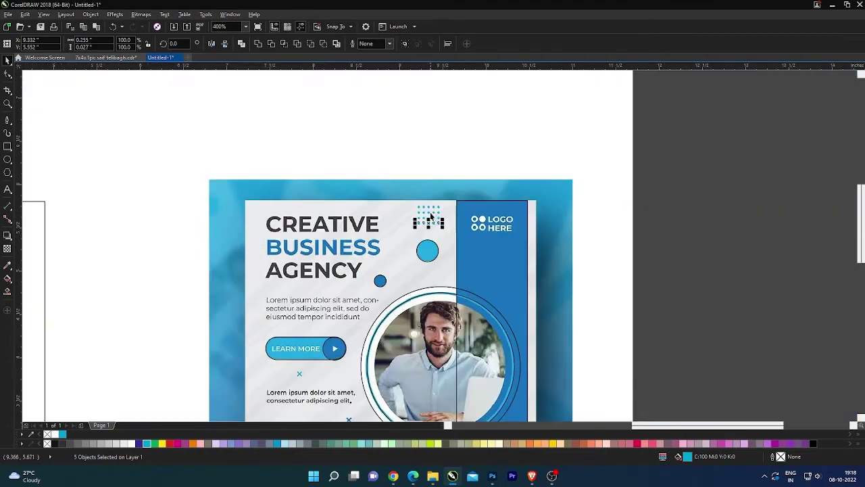
# Move all the traced shapes together off the reference image onto the empty left part of the page
pyautogui.scroll(-3, 430, 215)
pyautogui.scroll(3, 408, 329)
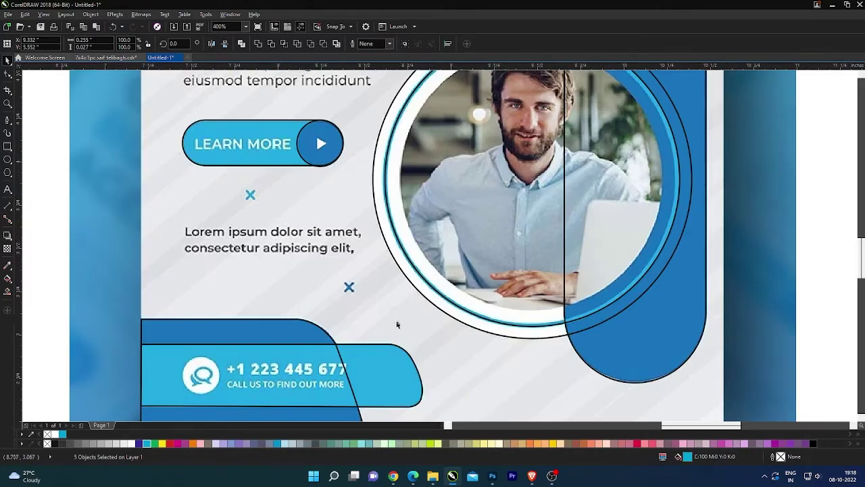
pyautogui.scroll(-3, 369, 336)
pyautogui.moveTo(509, 179); pyautogui.dragTo(345, 347)
pyautogui.moveTo(438, 231); pyautogui.dragTo(201, 218)
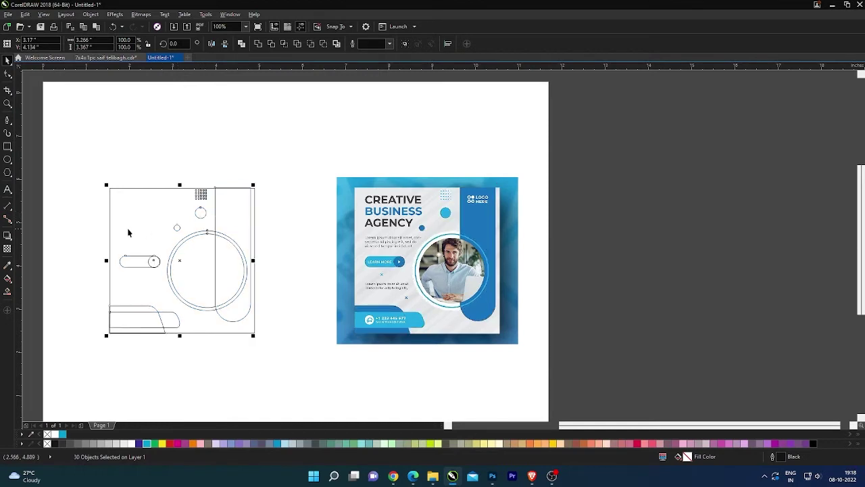
pyautogui.scroll(-3, 129, 230)
pyautogui.scroll(3, 187, 219)
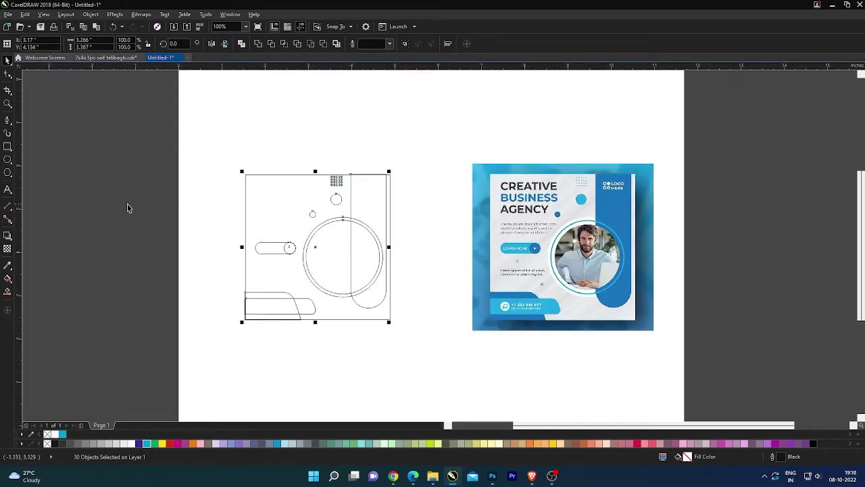
pyautogui.click(127, 208)
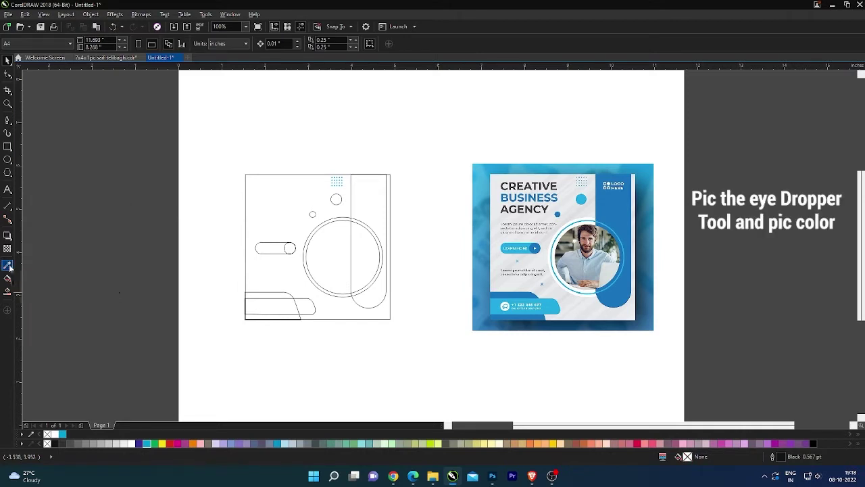
# Sample the light grey background (#E4E5E7) from the reference image and fill the traced square with it
pyautogui.click(8, 265)
pyautogui.click(587, 212)
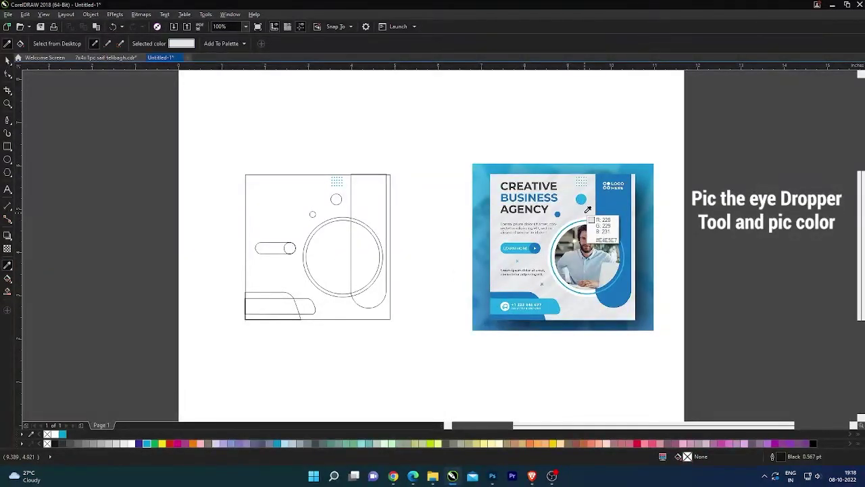
pyautogui.click(587, 210)
pyautogui.click(282, 197)
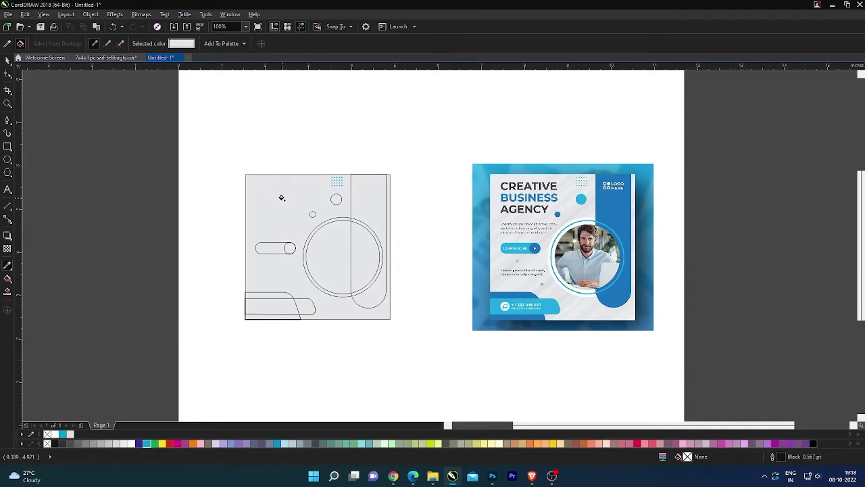
# Sample the blue (#1874BD) of the reference's vertical panel and fill the traced rounded panel with it
pyautogui.press('space')
pyautogui.press('space')
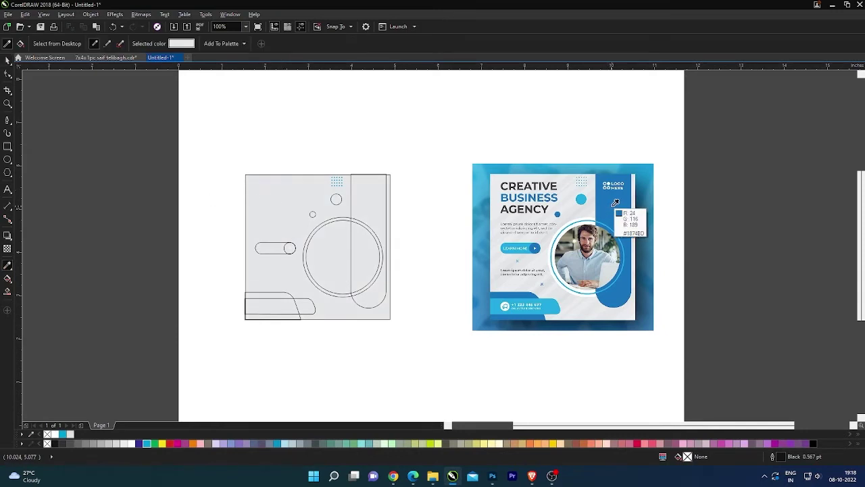
pyautogui.click(615, 203)
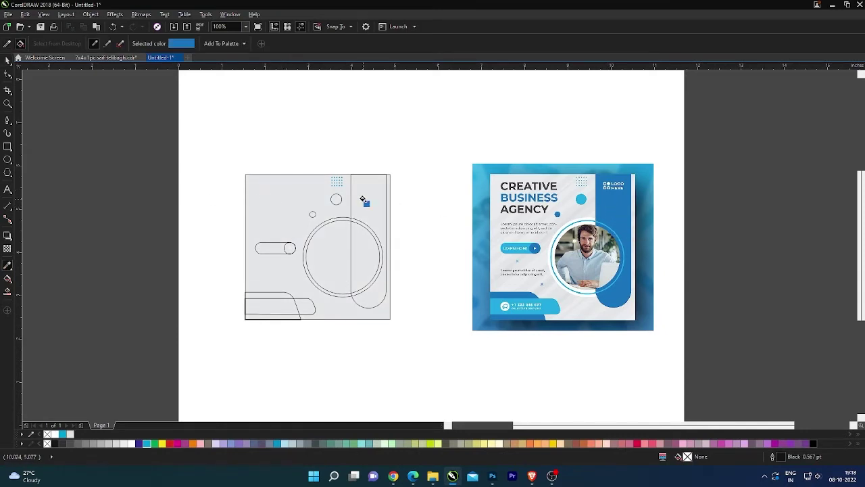
pyautogui.click(362, 199)
# Sample the near-white (#FEFCFF) of the reference's photo ring and fill the outer large circle with it
pyautogui.press('space')
pyautogui.press('space')
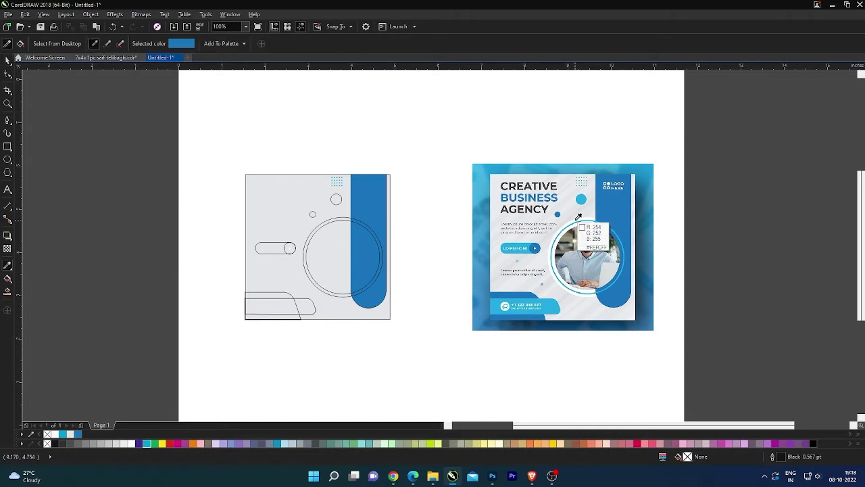
pyautogui.click(583, 230)
pyautogui.click(315, 225)
pyautogui.scroll(3, 314, 226)
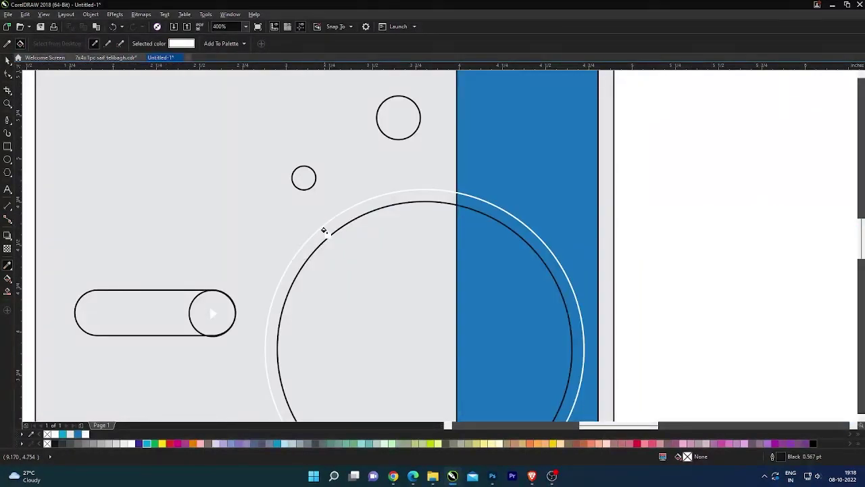
pyautogui.hotkey('ctrl', 'z')
pyautogui.click(325, 227)
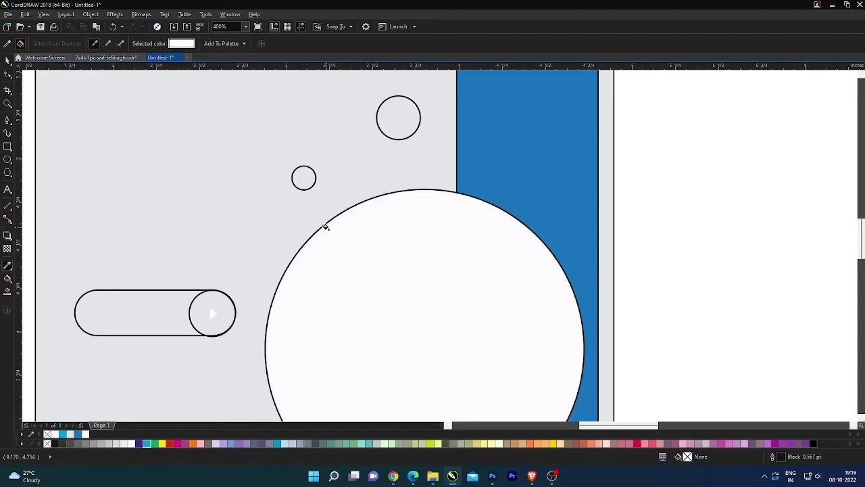
pyautogui.scroll(-2, 326, 227)
# Bring the second large circle to the front, above the white circle
pyautogui.press('space')
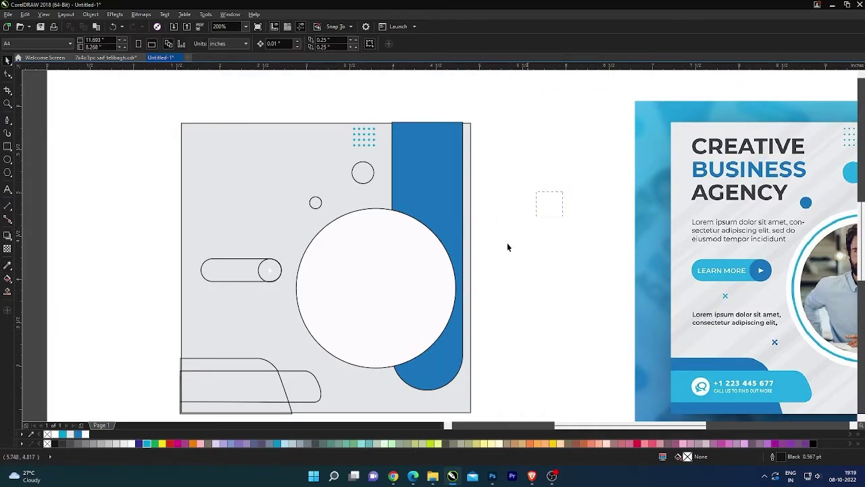
pyautogui.moveTo(508, 246); pyautogui.dragTo(315, 382)
pyautogui.moveTo(377, 272); pyautogui.dragTo(493, 261)
pyautogui.press('Escape')
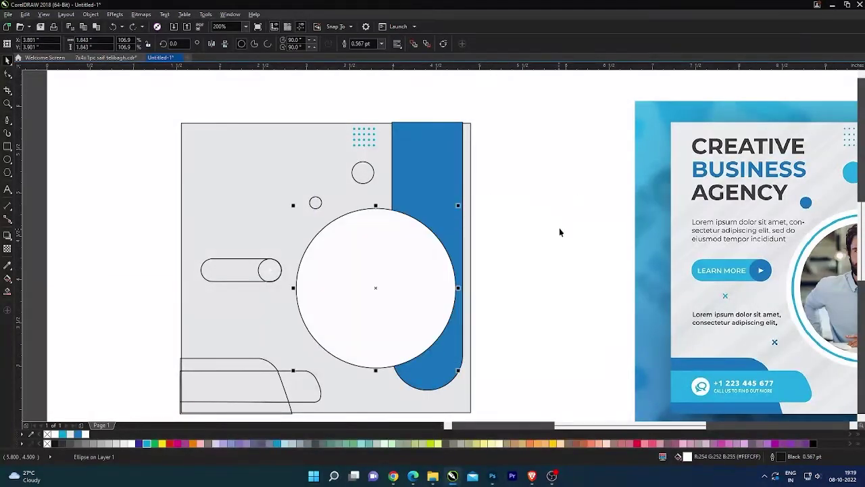
pyautogui.moveTo(548, 214); pyautogui.dragTo(273, 406)
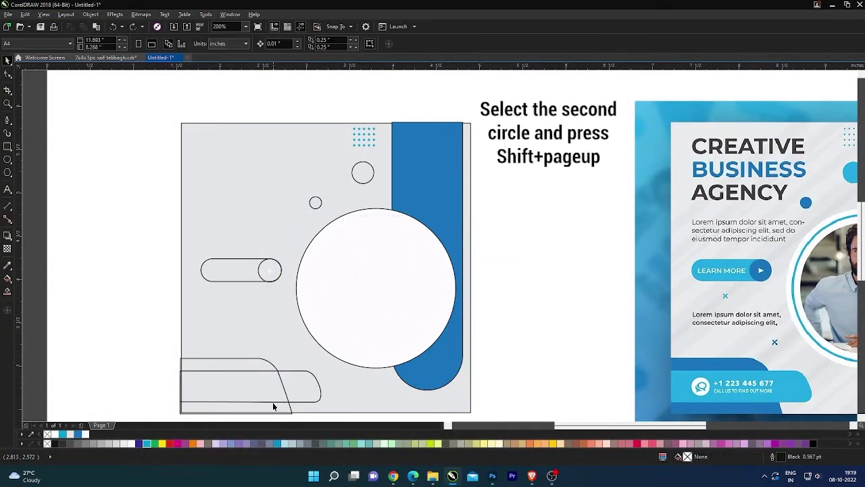
pyautogui.moveTo(556, 214); pyautogui.dragTo(355, 328)
pyautogui.moveTo(290, 410); pyautogui.dragTo(289, 410)
pyautogui.hotkey('shift', 'pageup')
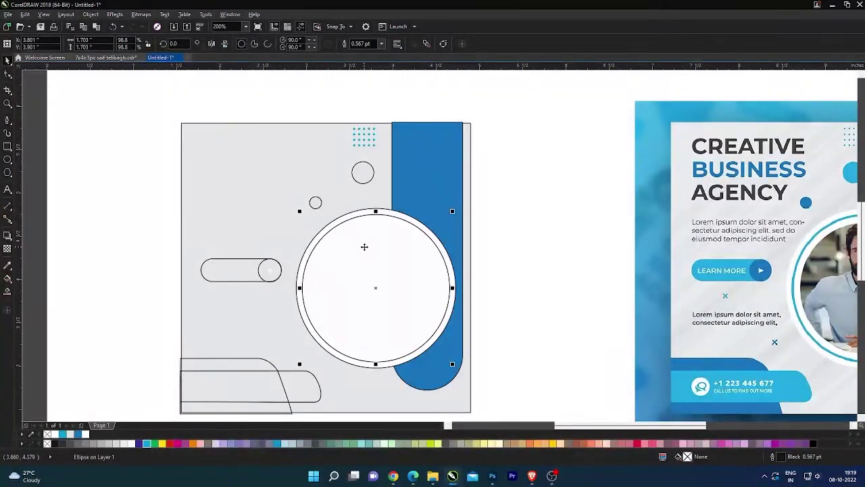
# Fill the inner large circle with C0 M0 Y0 K10, shrink it to about 1.656 in wide and remove its outline
pyautogui.scroll(-1, 363, 247)
pyautogui.scroll(1, 380, 263)
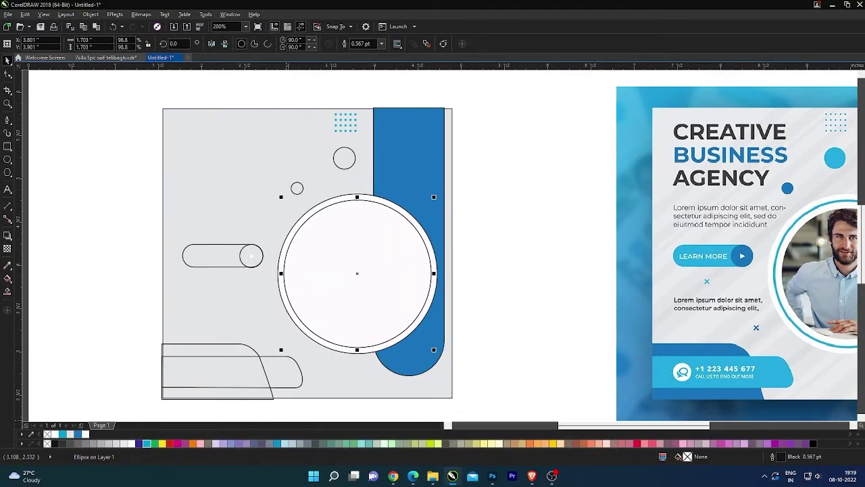
pyautogui.click(121, 443)
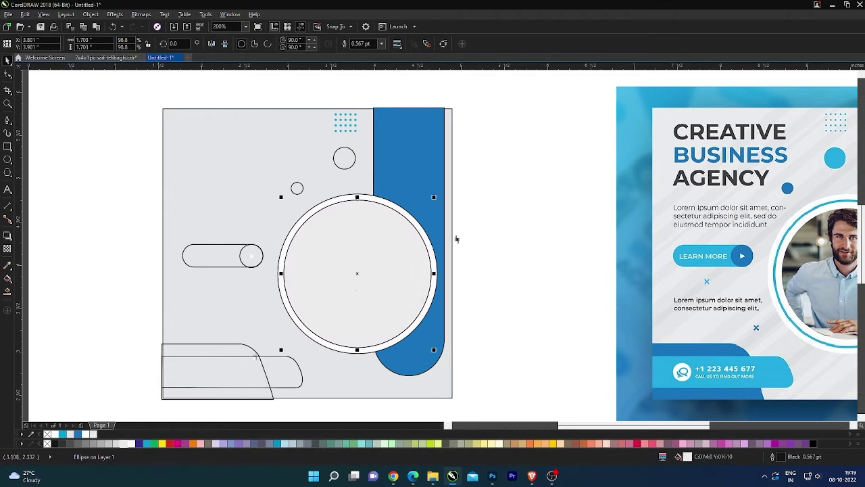
pyautogui.moveTo(437, 203); pyautogui.dragTo(431, 199)
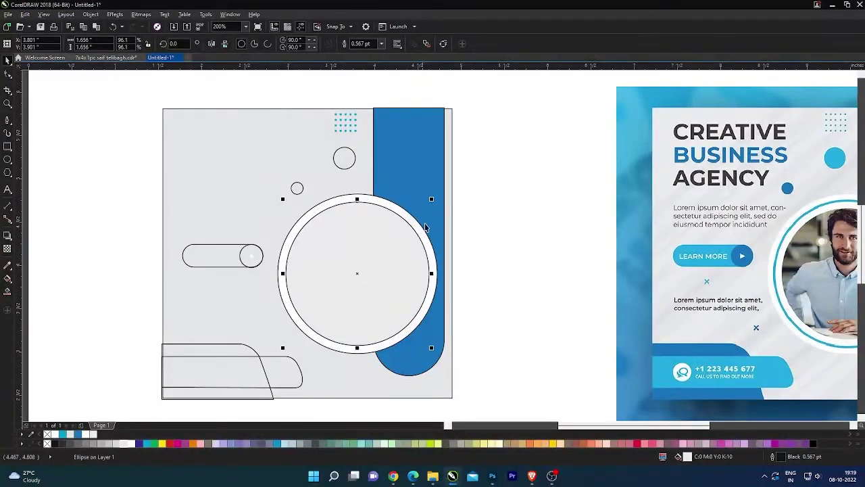
pyautogui.rightClick(45, 435)
pyautogui.click(483, 224)
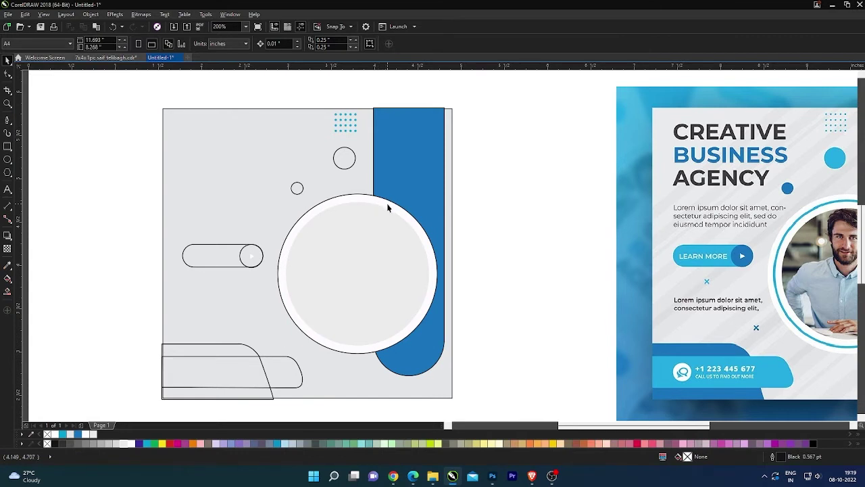
# Remove the white circle's outline and add a concentric smaller copy of the grey circle about 1.521 in wide
pyautogui.moveTo(388, 208); pyautogui.dragTo(372, 206)
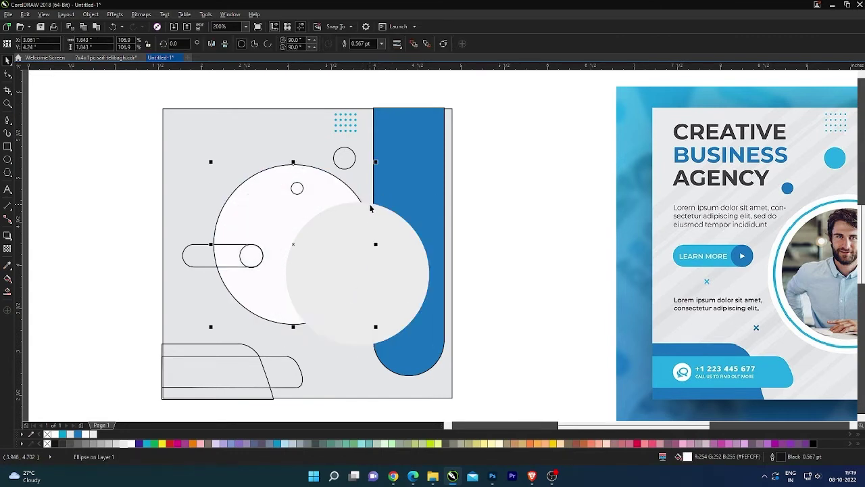
pyautogui.press('Escape')
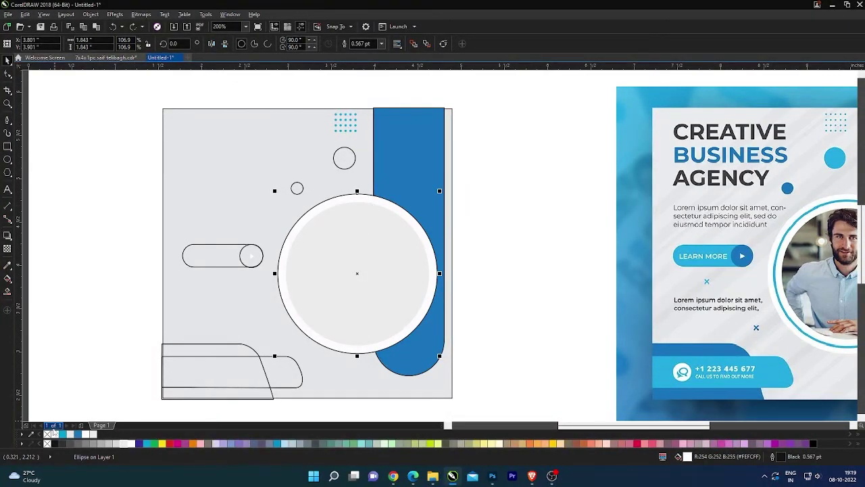
pyautogui.click(354, 265)
pyautogui.moveTo(433, 200); pyautogui.dragTo(426, 205)
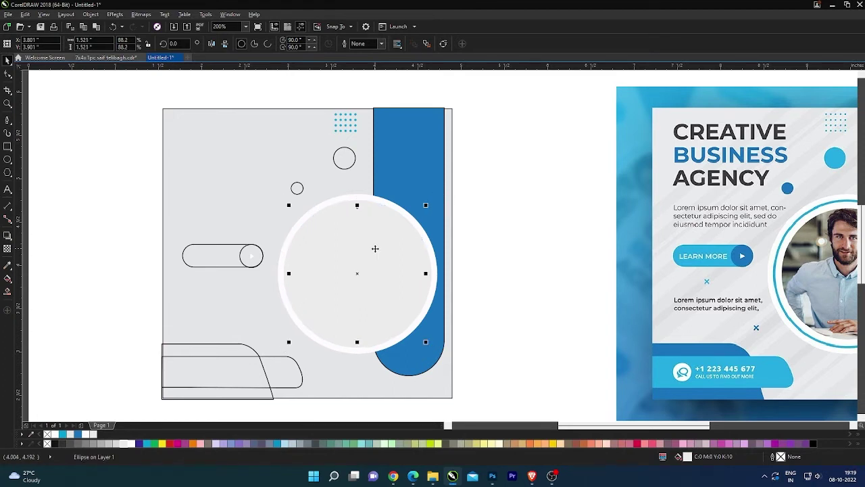
pyautogui.click(534, 240)
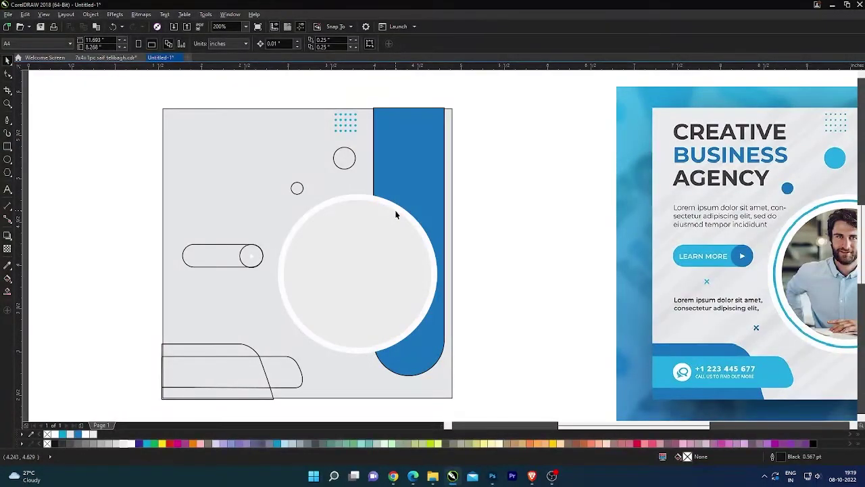
# Turn the larger grey circle into an unfilled ring about 1.646 in wide with a 2.0 pt cyan outline
pyautogui.click(396, 214)
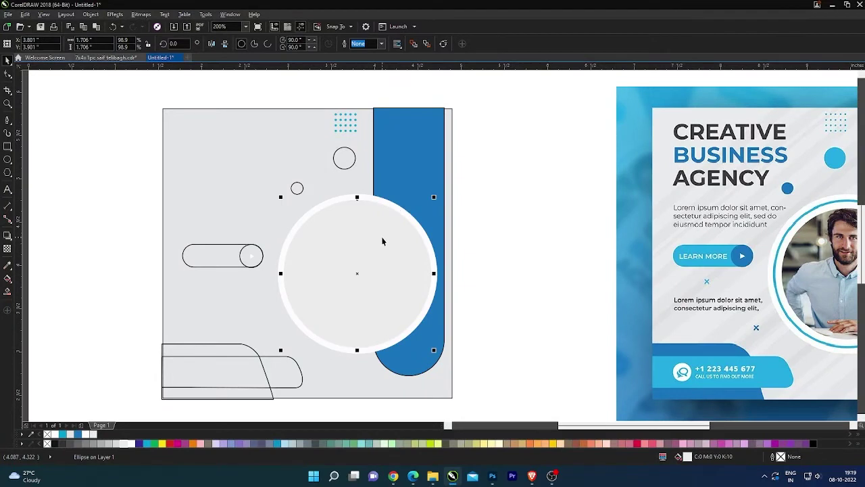
pyautogui.click(47, 440)
pyautogui.rightClick(64, 435)
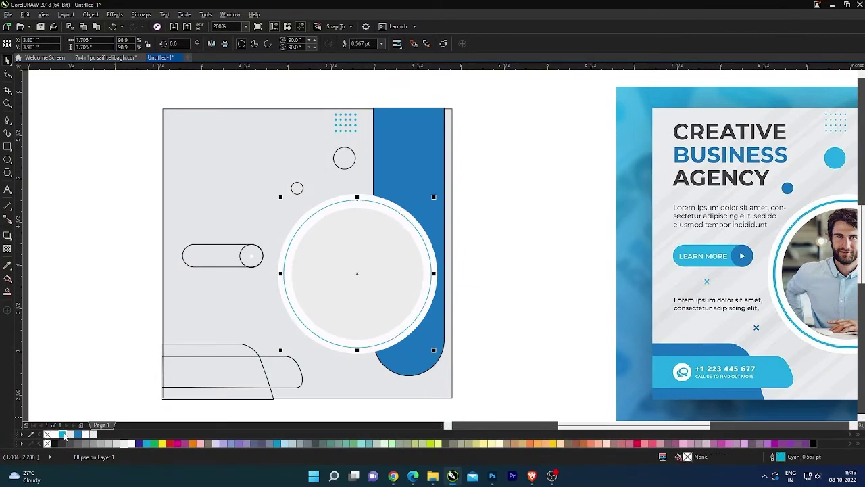
pyautogui.click(381, 44)
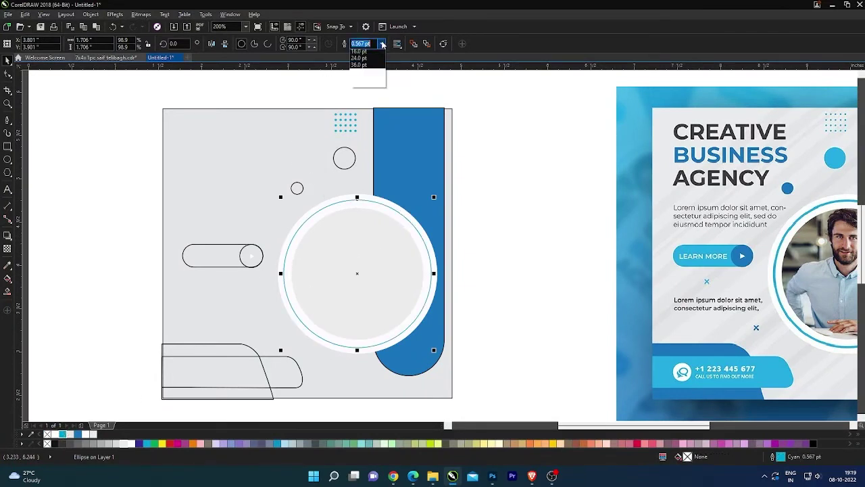
pyautogui.click(359, 94)
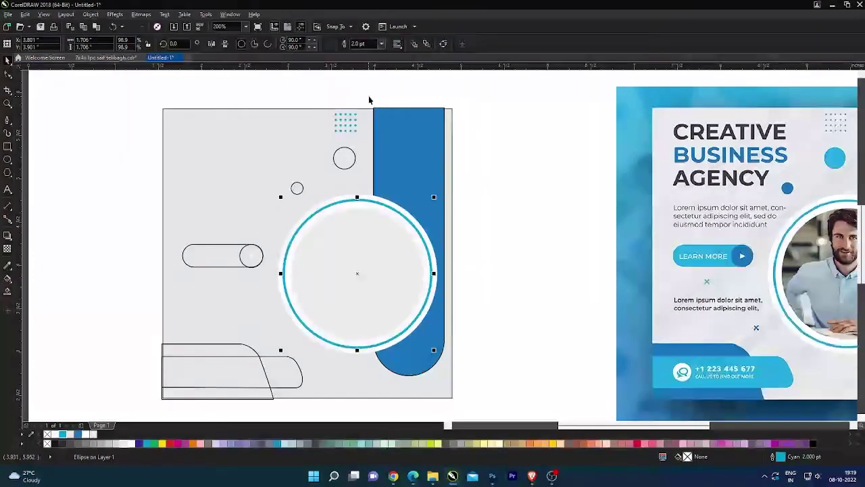
pyautogui.moveTo(436, 196); pyautogui.dragTo(436, 200)
pyautogui.press('Escape')
pyautogui.scroll(-2, 344, 221)
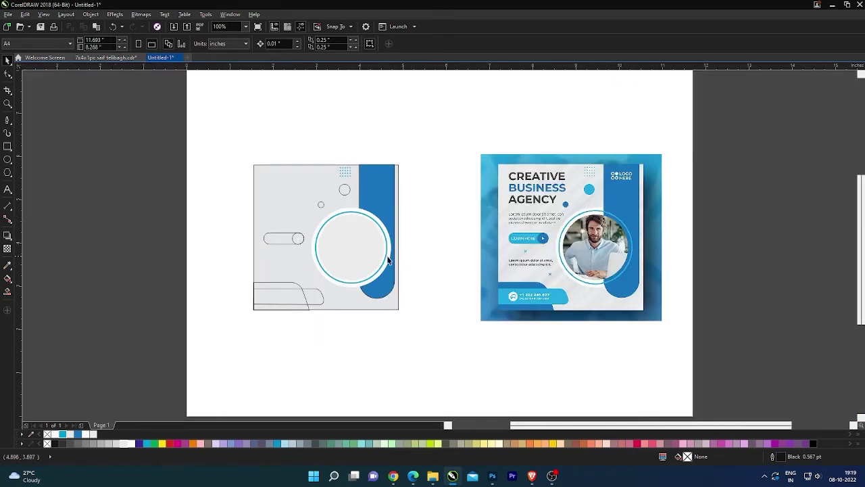
pyautogui.scroll(2, 371, 247)
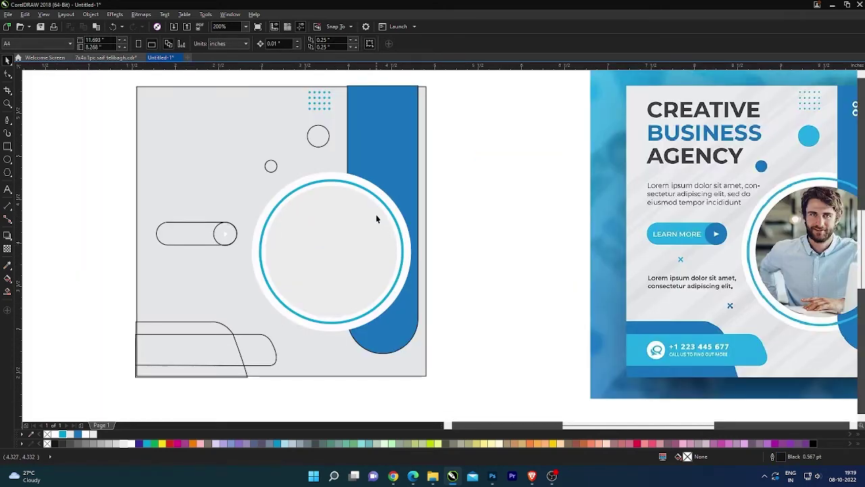
# Try to send the white circle behind all the other shapes, and undo the reordering
pyautogui.click(380, 225)
pyautogui.keyDown('shift'); pyautogui.click(399, 212); pyautogui.keyUp('shift')
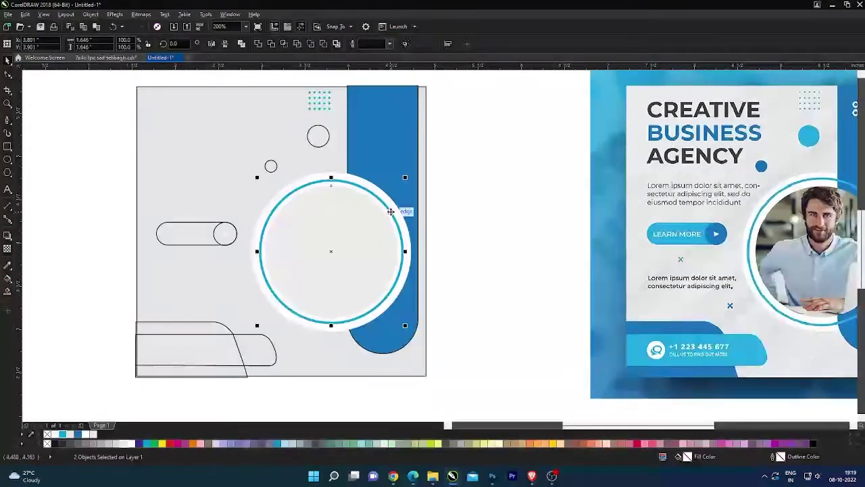
pyautogui.click(399, 211)
pyautogui.keyDown('alt'); pyautogui.click(402, 212); pyautogui.keyUp('alt')
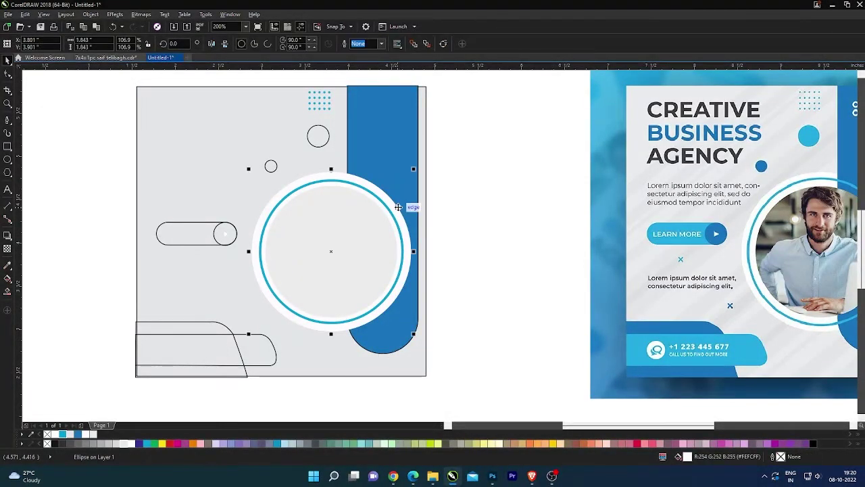
pyautogui.hotkey('shift', 'pagedown')
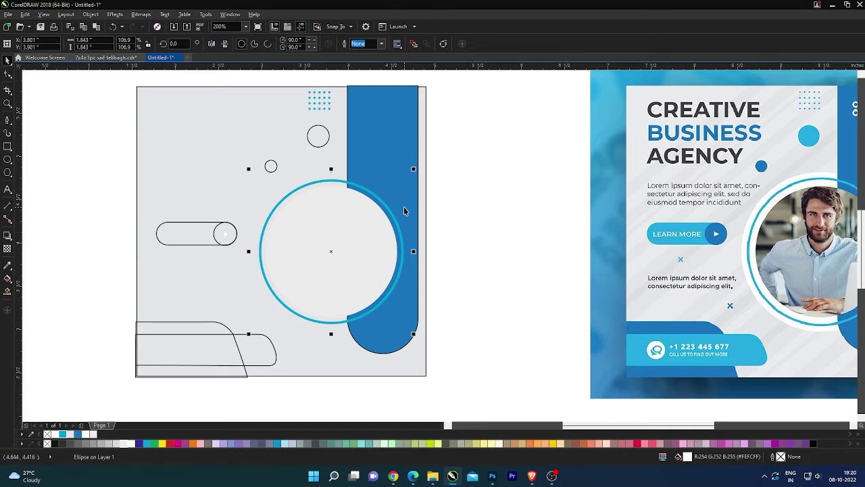
pyautogui.hotkey('ctrl', 'z')
pyautogui.click(463, 195)
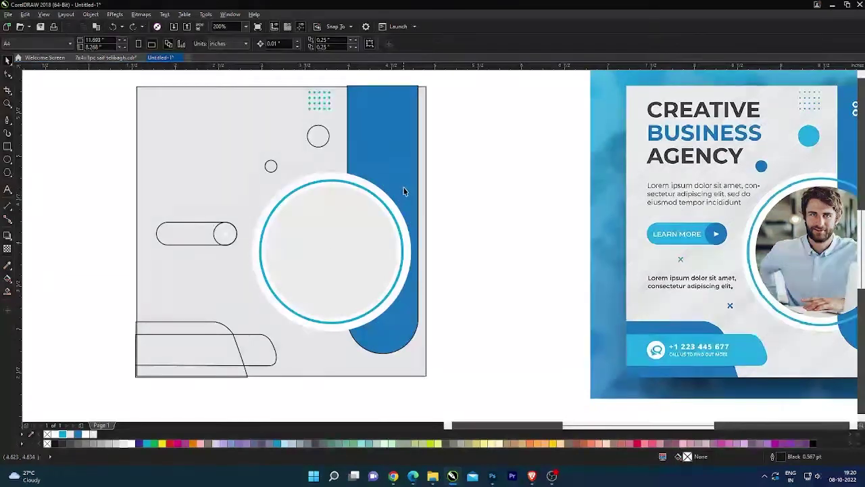
# Bring the blue rounded panel in front of all the circles, and select the grey inner circle
pyautogui.click(403, 186)
pyautogui.hotkey('shift', 'pageup')
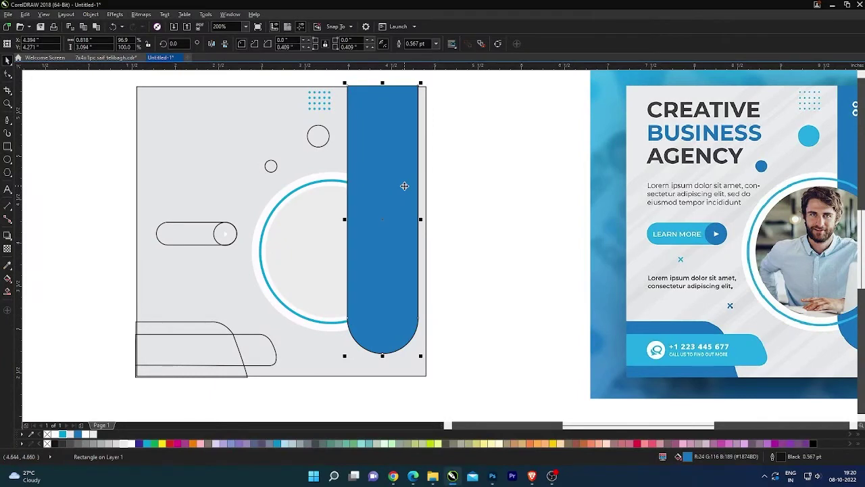
pyautogui.click(495, 210)
pyautogui.click(303, 191)
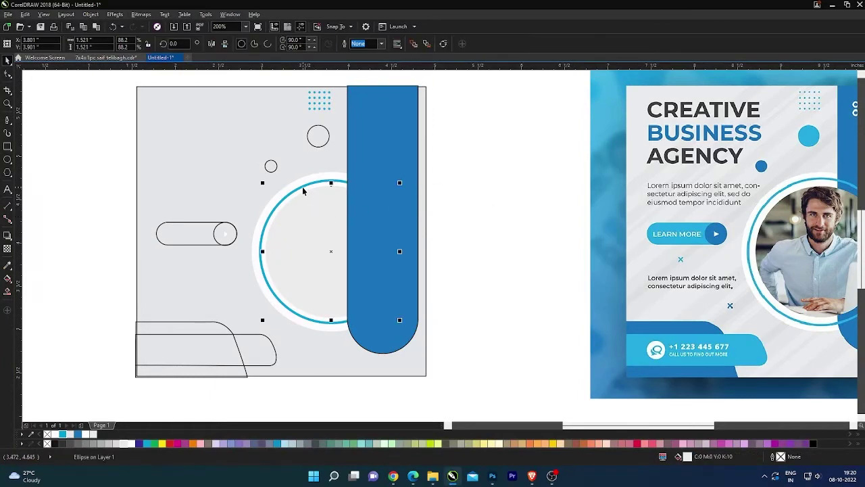
# Bring the grey inner circle and the cyan ring together in front of the blue rounded panel
pyautogui.keyDown('shift'); pyautogui.click(302, 187); pyautogui.keyUp('shift')
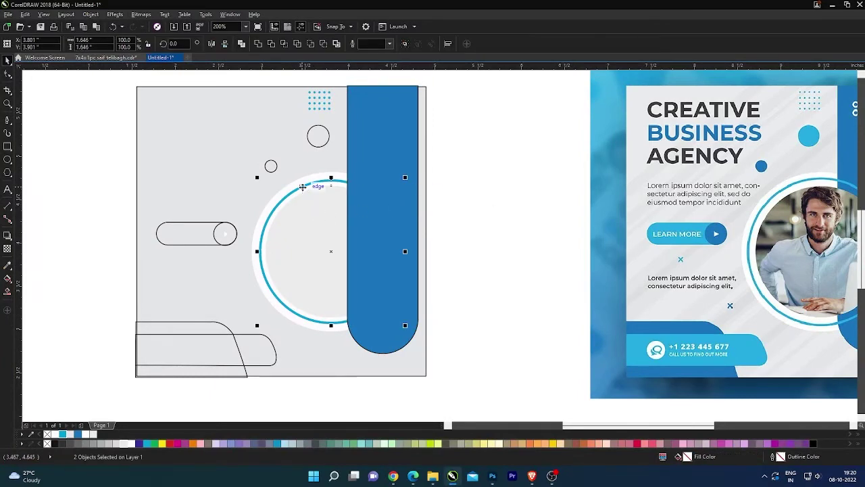
pyautogui.hotkey('shift', 'pageup')
pyautogui.hotkey('shift', 'F4')
pyautogui.press('Escape')
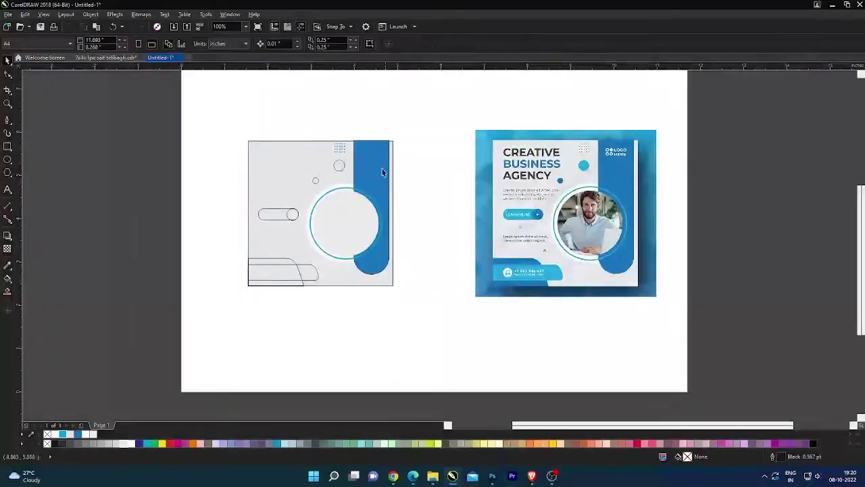
# Remove the outline from the blue rounded panel
pyautogui.click(365, 171)
pyautogui.scroll(2, 365, 171)
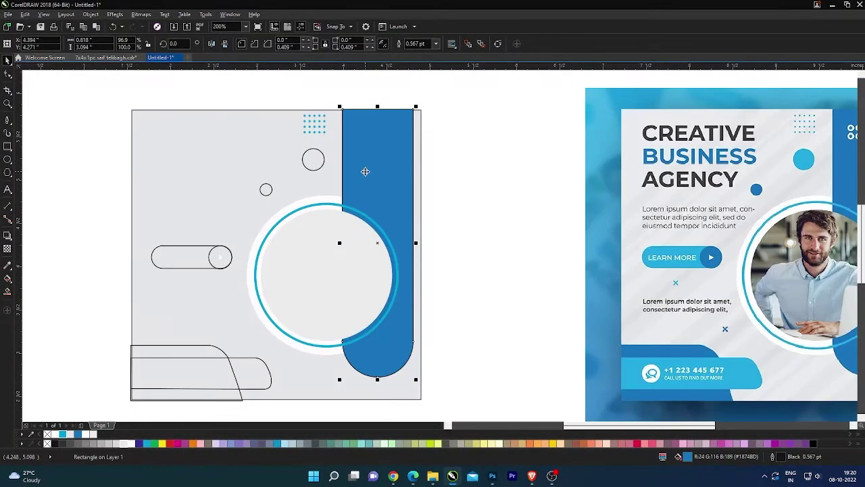
pyautogui.click(437, 45)
pyautogui.click(423, 73)
pyautogui.click(442, 126)
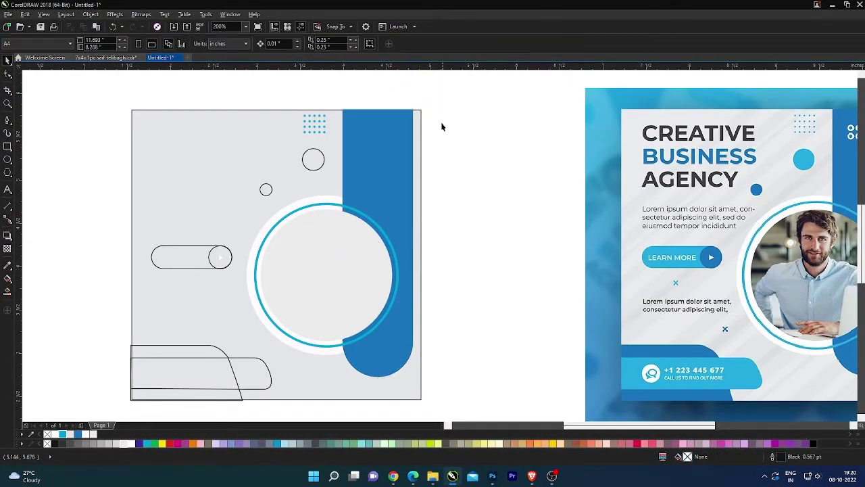
# Fill the larger small circle below the dot grid with the light blue sampled from the matching reference circle
pyautogui.scroll(-2, 409, 182)
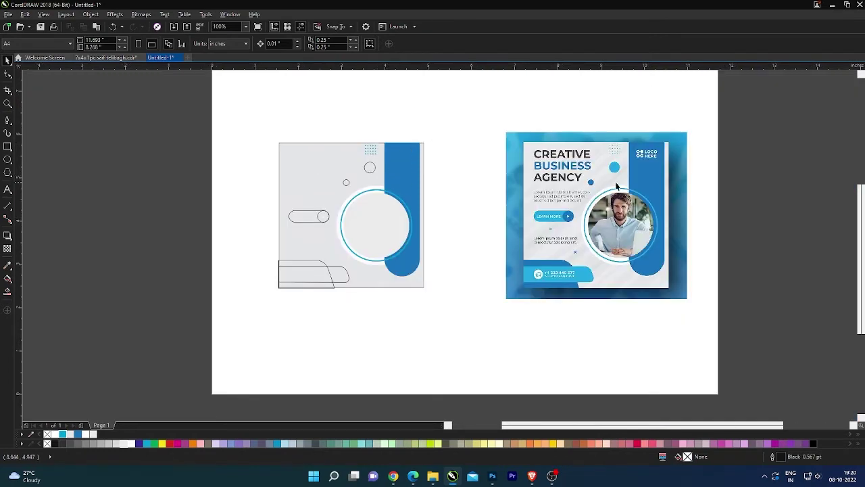
pyautogui.press('i')
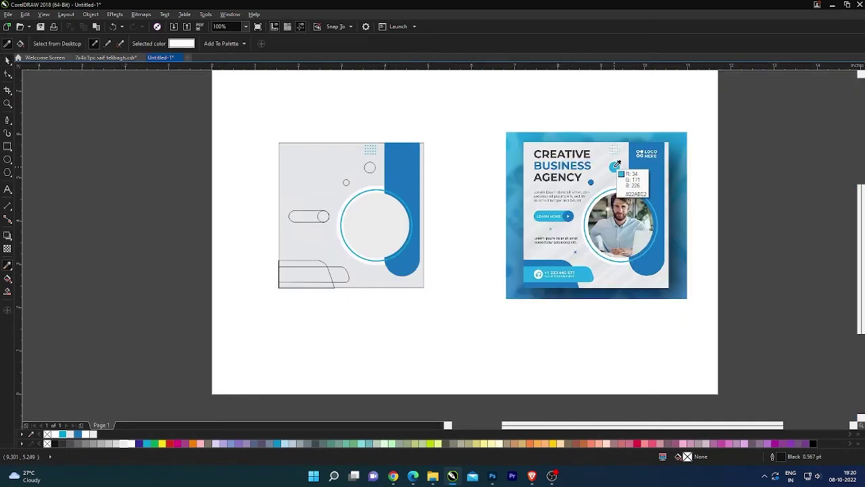
pyautogui.click(617, 164)
pyautogui.scroll(4, 460, 168)
pyautogui.click(199, 183)
pyautogui.scroll(-2, 468, 188)
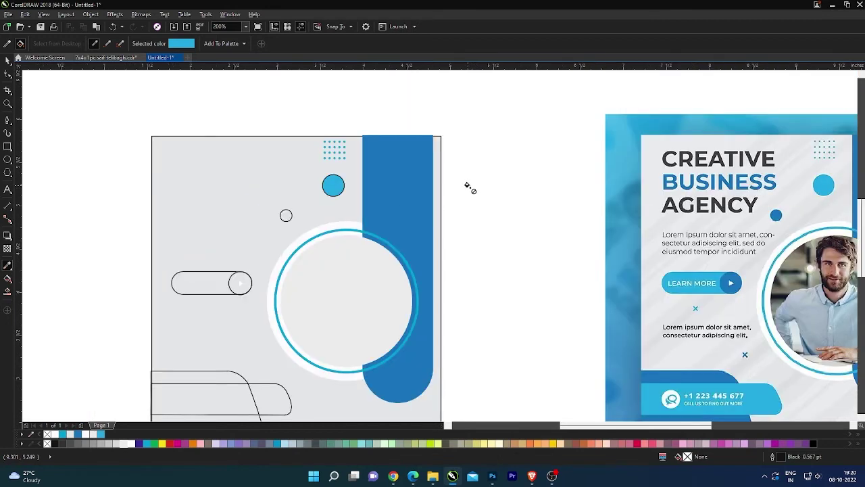
pyautogui.press('space')
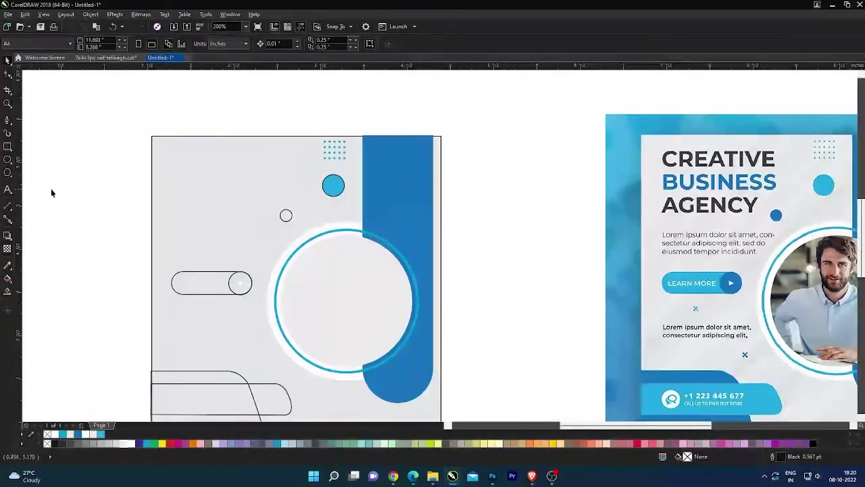
# Fill the smallest circle with the dark blue sampled from its counterpart in the reference image
pyautogui.click(7, 265)
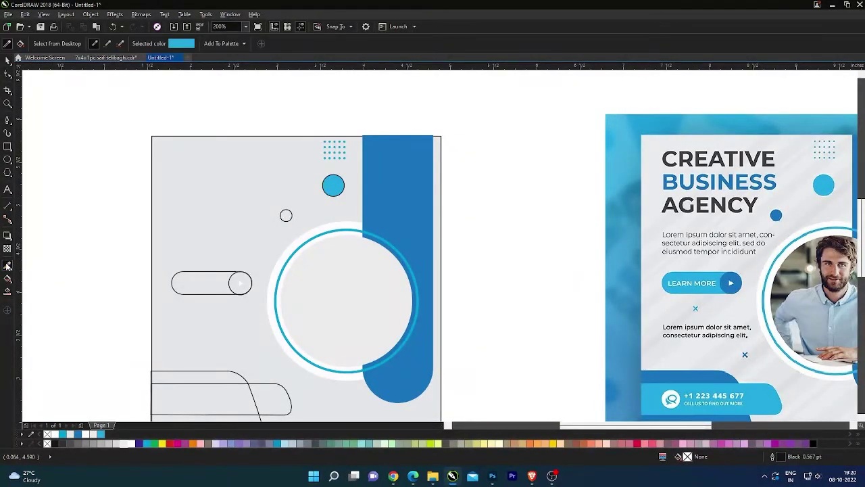
pyautogui.click(776, 215)
pyautogui.scroll(2, 286, 217)
pyautogui.click(288, 215)
pyautogui.scroll(-2, 288, 215)
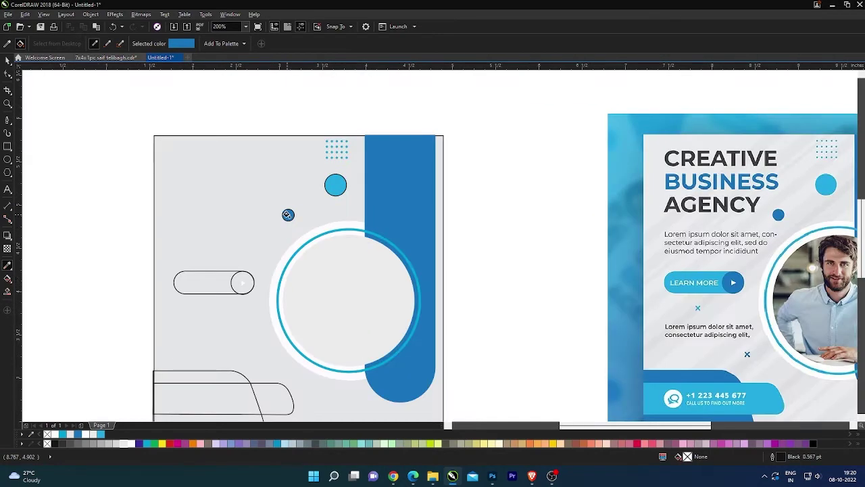
# Fill the button's pill shape with light blue and its arrow circle with dark blue, both sampled from the reference's LEARN MORE button
pyautogui.keyDown('shift'); pyautogui.click(703, 274); pyautogui.keyUp('shift')
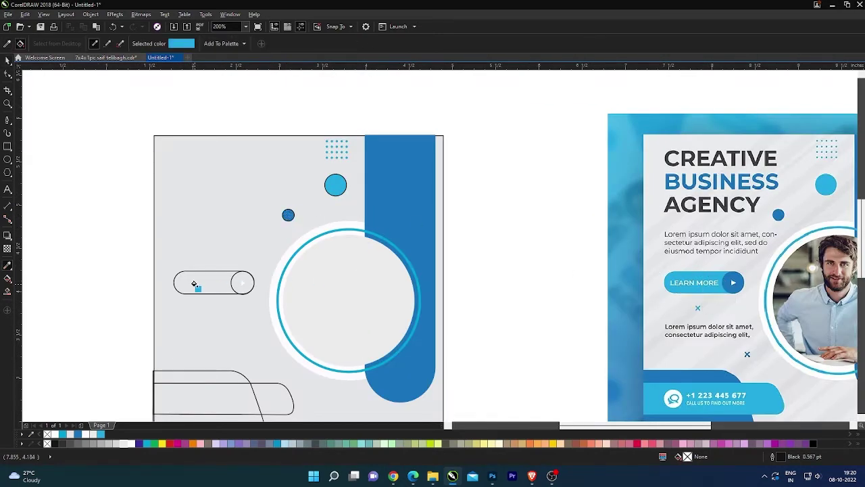
pyautogui.scroll(2, 195, 284)
pyautogui.click(195, 285)
pyautogui.scroll(-2, 223, 277)
pyautogui.press('shift')
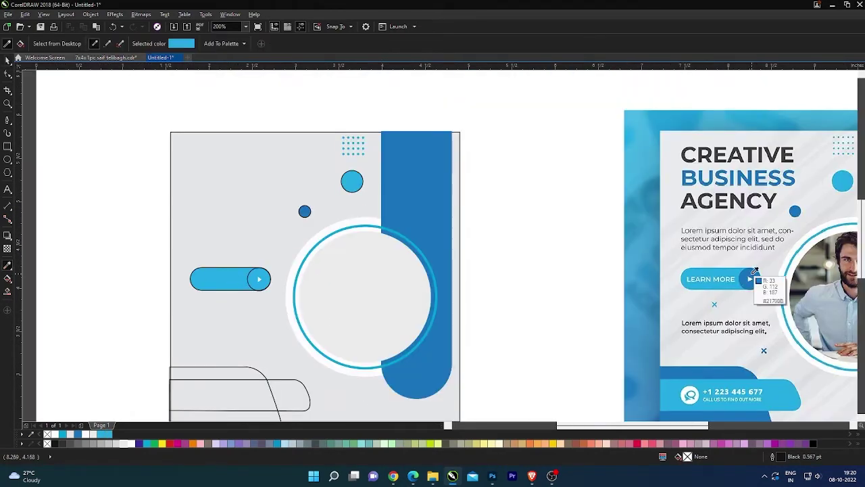
pyautogui.keyDown('shift'); pyautogui.click(757, 274); pyautogui.keyUp('shift')
pyautogui.scroll(2, 283, 282)
pyautogui.click(243, 272)
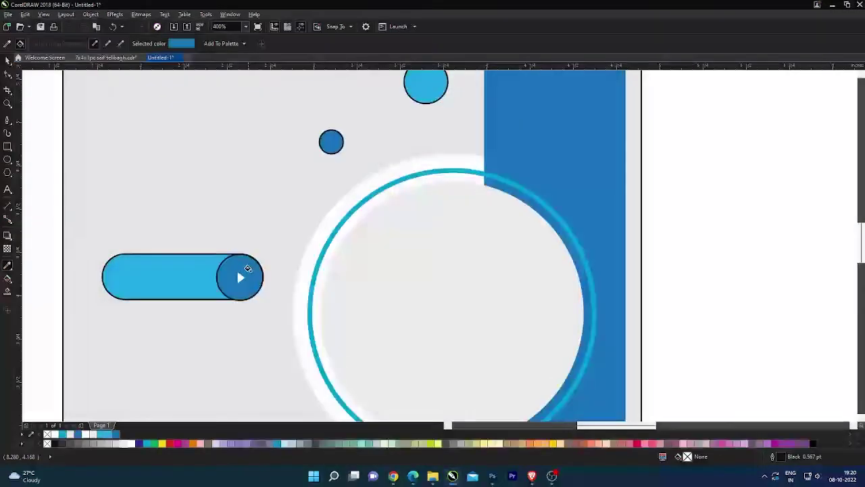
pyautogui.press('space')
# Remove the outlines from the button's pill shape and arrow circle
pyautogui.scroll(-2, 364, 254)
pyautogui.click(293, 265)
pyautogui.keyDown('shift'); pyautogui.click(257, 267); pyautogui.keyUp('shift')
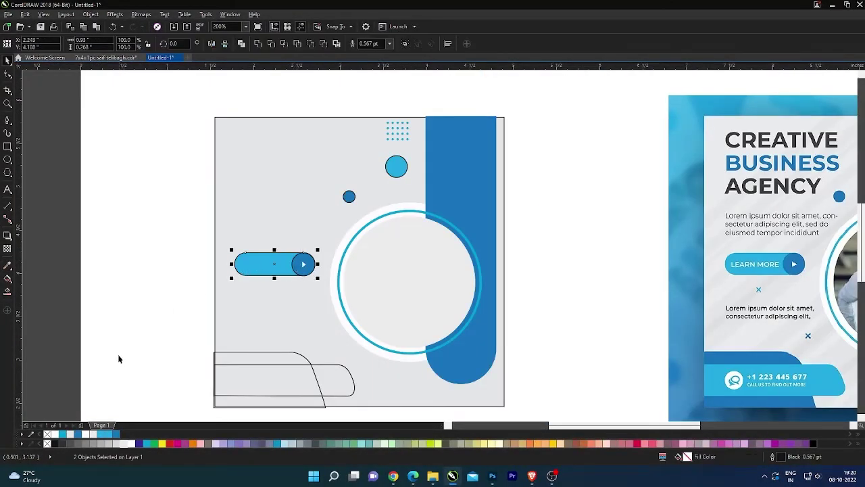
pyautogui.click(64, 345)
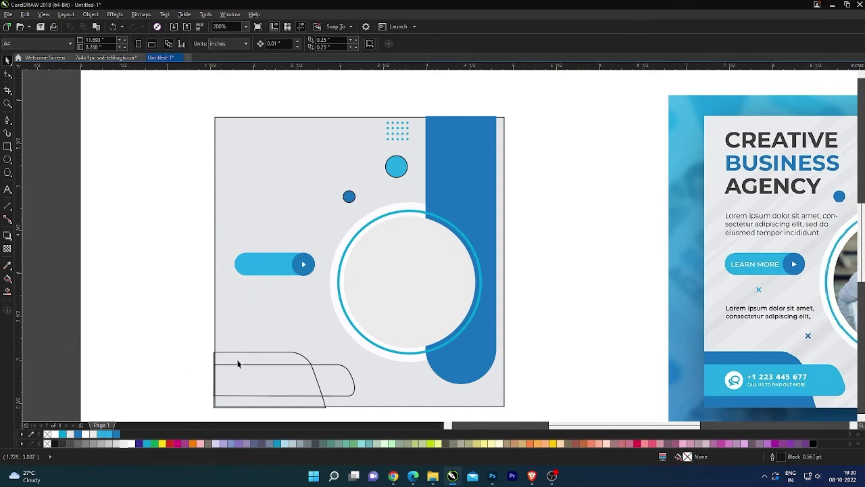
# Fill the taller banner shape in the poster's lower-left corner with the dark blue sampled from the reference banner
pyautogui.scroll(-1, 367, 308)
pyautogui.scroll(1, 439, 372)
pyautogui.press('i')
pyautogui.click(665, 290)
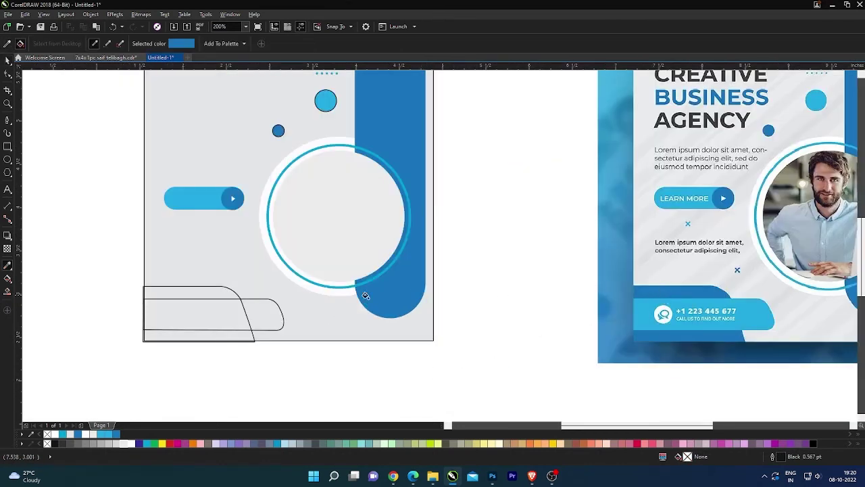
pyautogui.click(187, 289)
# Fill the longer banner shape with the light blue sampled from the reference's phone-number strip
pyautogui.click(7, 265)
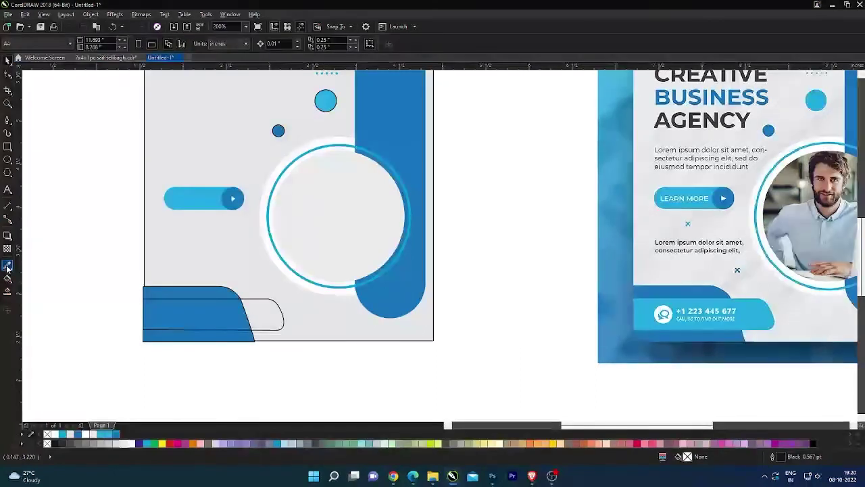
pyautogui.click(765, 313)
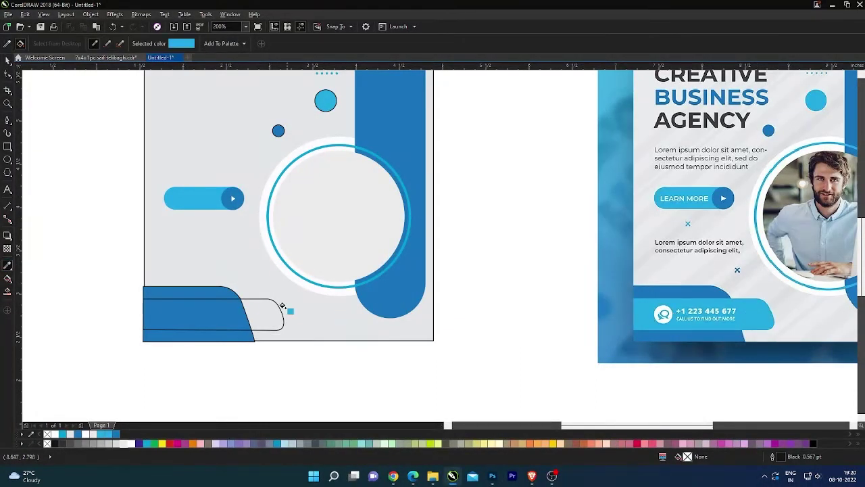
pyautogui.click(263, 306)
pyautogui.press('space')
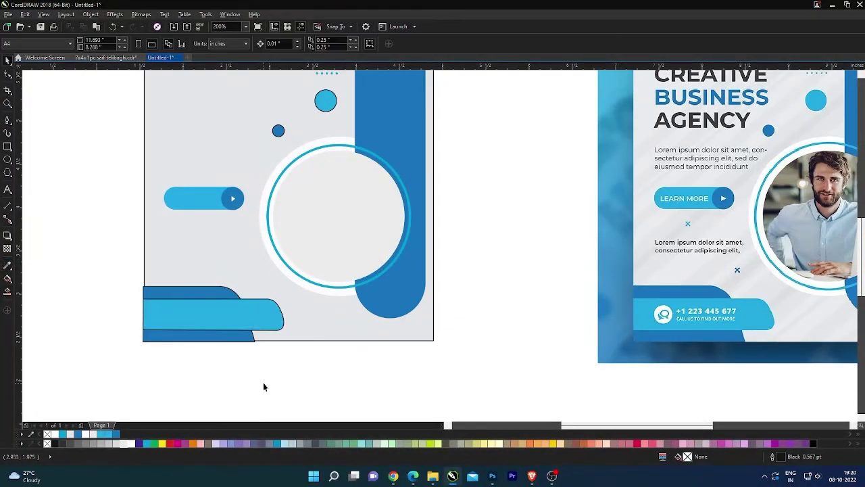
# Remove the outlines from both banner shapes in the poster's lower-left corner
pyautogui.click(230, 327)
pyautogui.keyDown('shift'); pyautogui.click(184, 298); pyautogui.keyUp('shift')
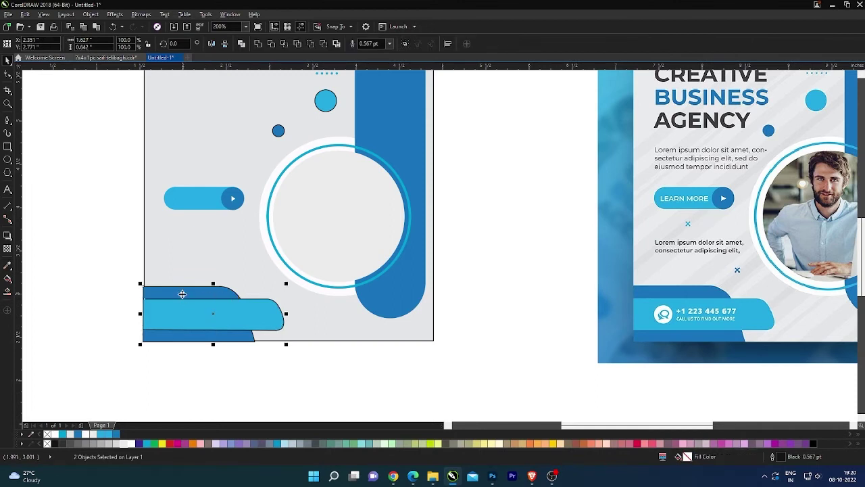
pyautogui.click(389, 44)
pyautogui.click(370, 57)
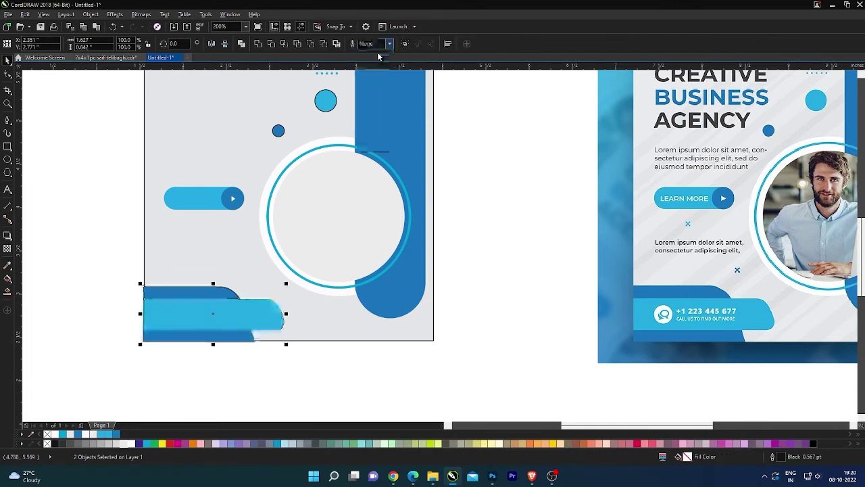
pyautogui.click(453, 202)
# Remove the outline from the light grey background square
pyautogui.click(390, 341)
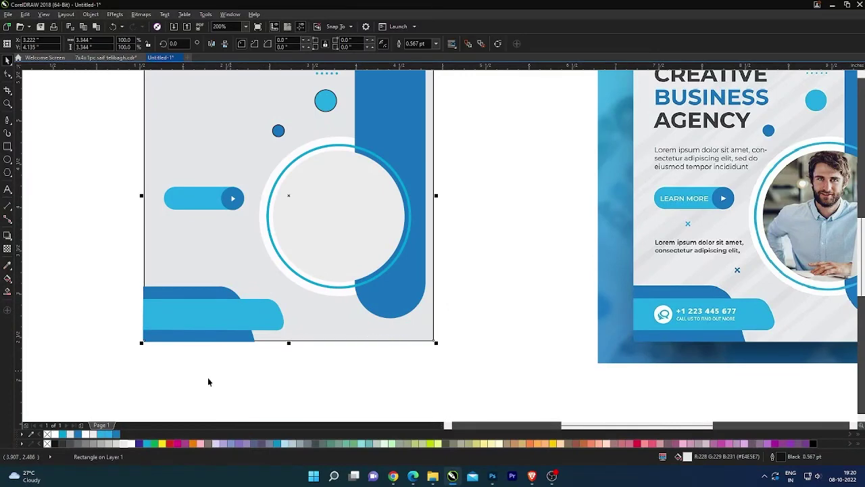
pyautogui.rightClick(46, 444)
pyautogui.click(264, 349)
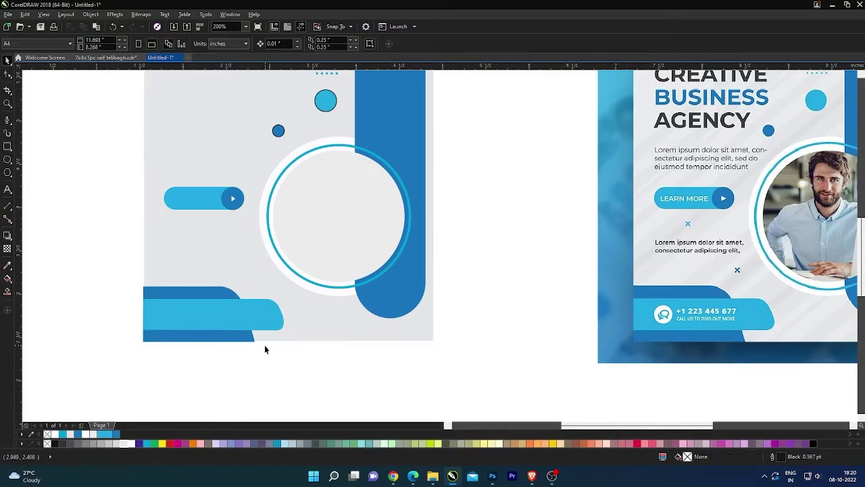
# Move both banner shapes together so they line up with the background square's left and bottom edges
pyautogui.click(144, 303)
pyautogui.scroll(6, 143, 301)
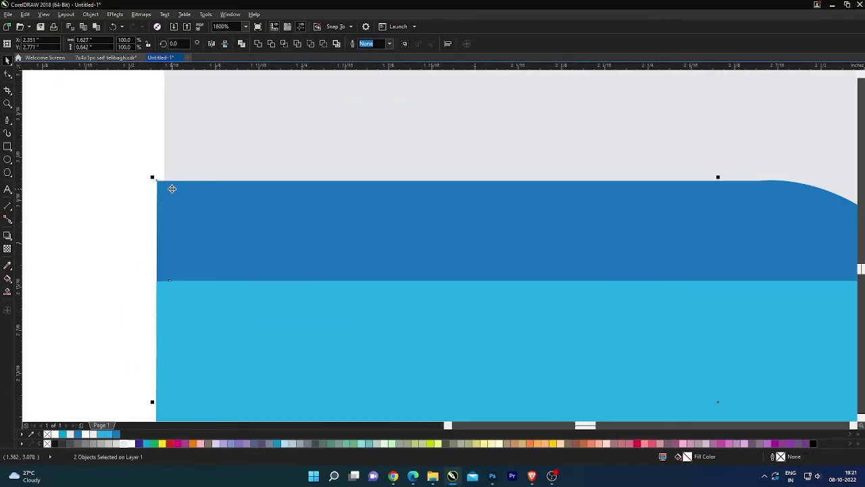
pyautogui.moveTo(178, 201); pyautogui.dragTo(181, 201)
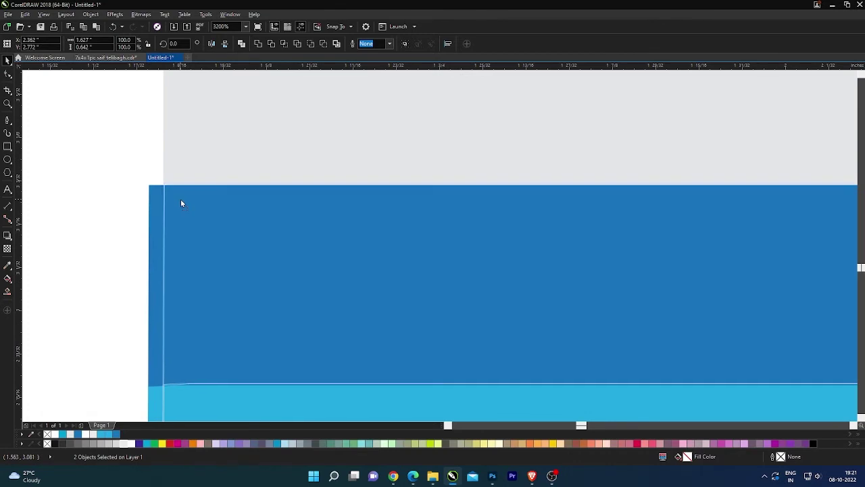
pyautogui.scroll(-5, 180, 201)
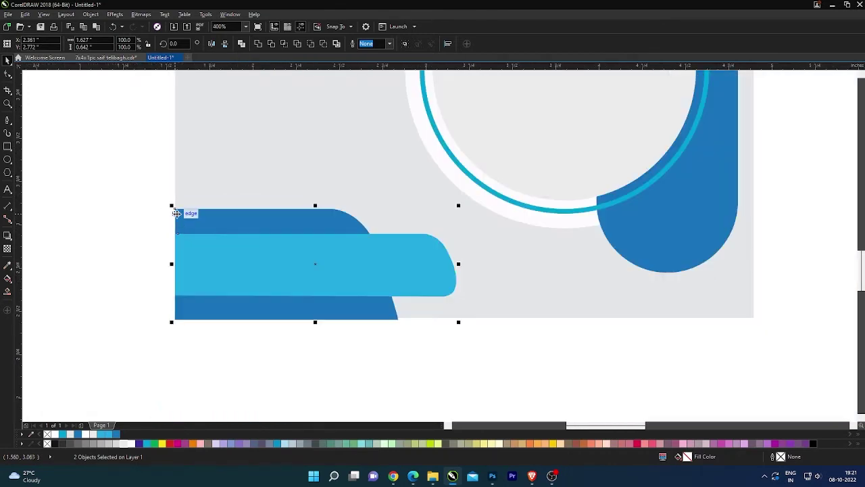
pyautogui.scroll(4, 358, 329)
pyautogui.moveTo(449, 298); pyautogui.dragTo(447, 282)
pyautogui.scroll(-4, 442, 321)
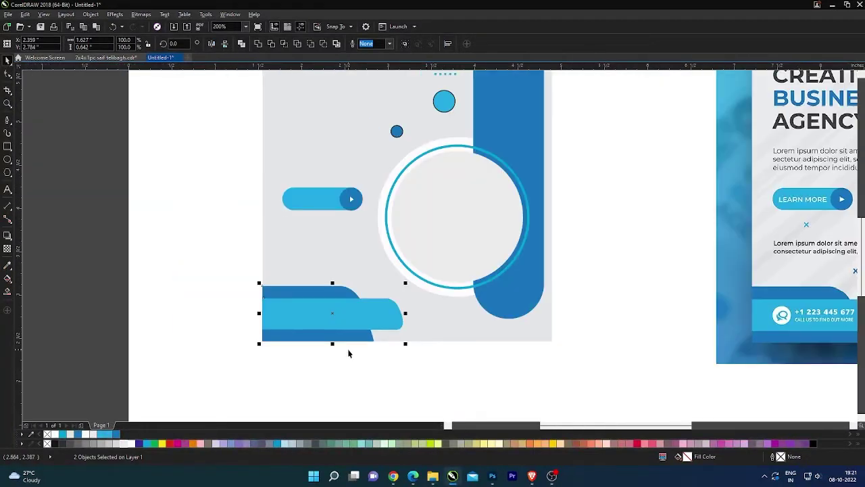
pyautogui.click(354, 363)
# Remove the outlines from the small light blue and dark blue circles
pyautogui.scroll(-2, 353, 363)
pyautogui.scroll(2, 389, 207)
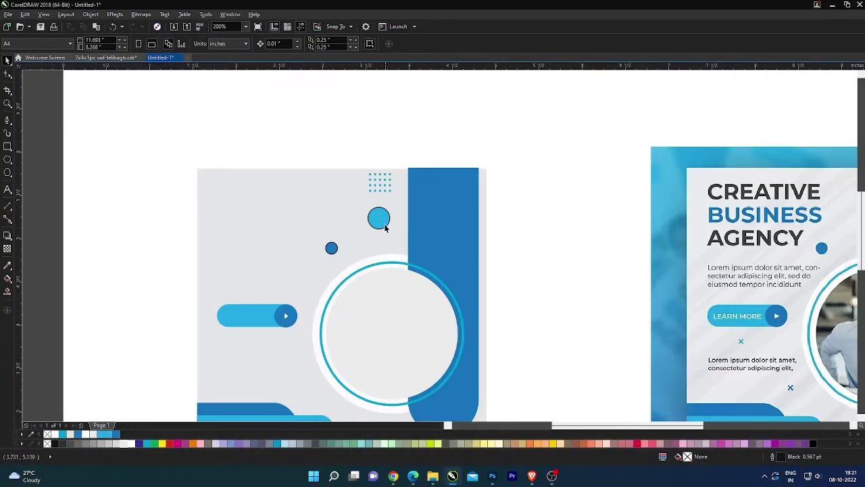
pyautogui.click(379, 218)
pyautogui.keyDown('shift'); pyautogui.click(332, 249); pyautogui.keyUp('shift')
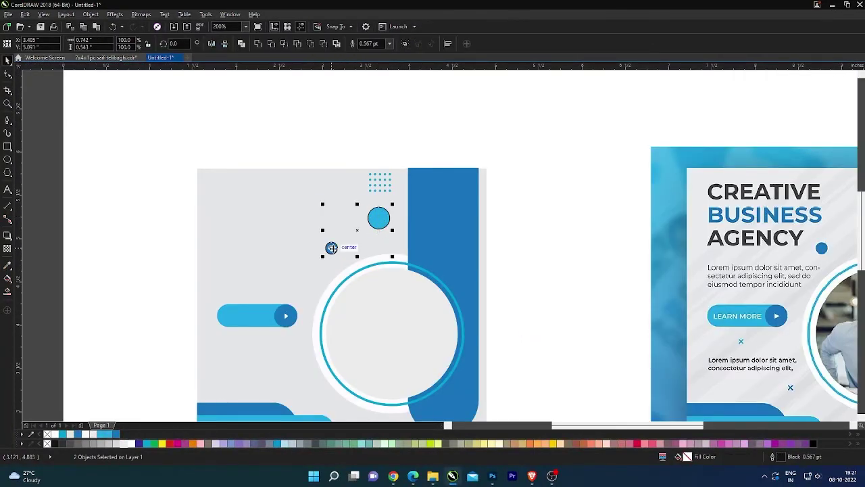
pyautogui.click(389, 45)
pyautogui.click(382, 56)
pyautogui.click(322, 141)
# Move the reference image closer to the recreated poster and frame both for side-by-side comparison
pyautogui.scroll(-2, 323, 142)
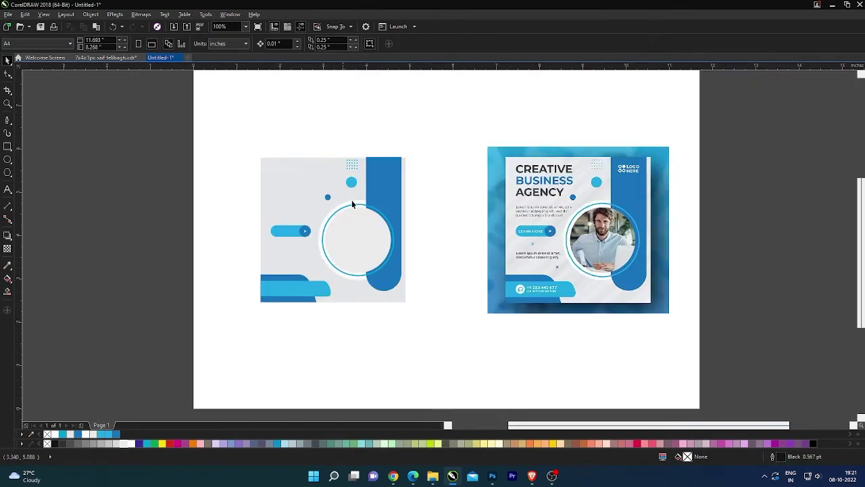
pyautogui.moveTo(494, 223); pyautogui.dragTo(449, 217)
pyautogui.moveTo(693, 93); pyautogui.dragTo(196, 364)
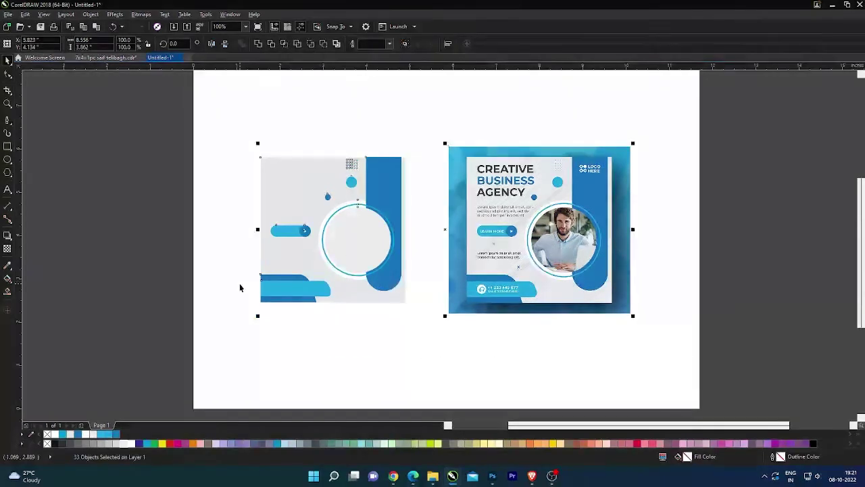
pyautogui.hotkey('shift', 'F2')
pyautogui.press('Escape')
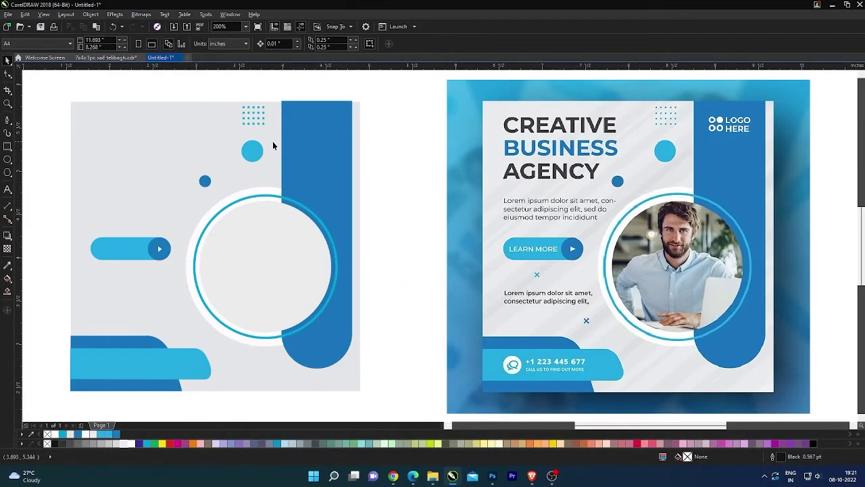
# Shorten the blue rounded panel to about 3.08 in tall so its upper end meets the background's top edge
pyautogui.click(319, 108)
pyautogui.moveTo(317, 99); pyautogui.dragTo(321, 97)
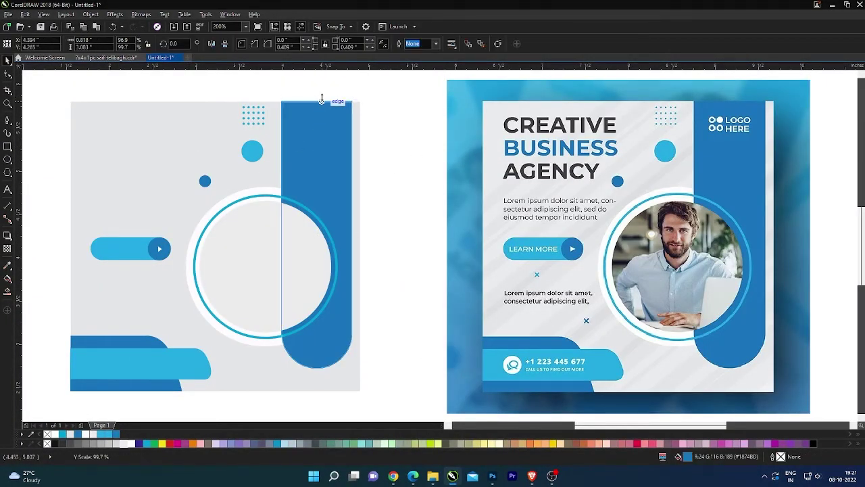
pyautogui.click(381, 101)
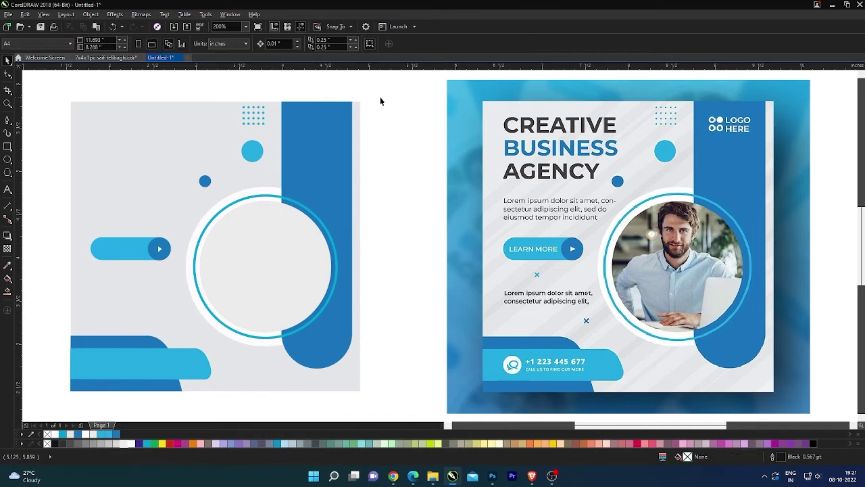
# Add the two-line artistic text "CREATIVE" and "BUSINESS" in the upper part of the recreated poster
pyautogui.click(8, 191)
pyautogui.click(144, 135)
pyautogui.write('C')
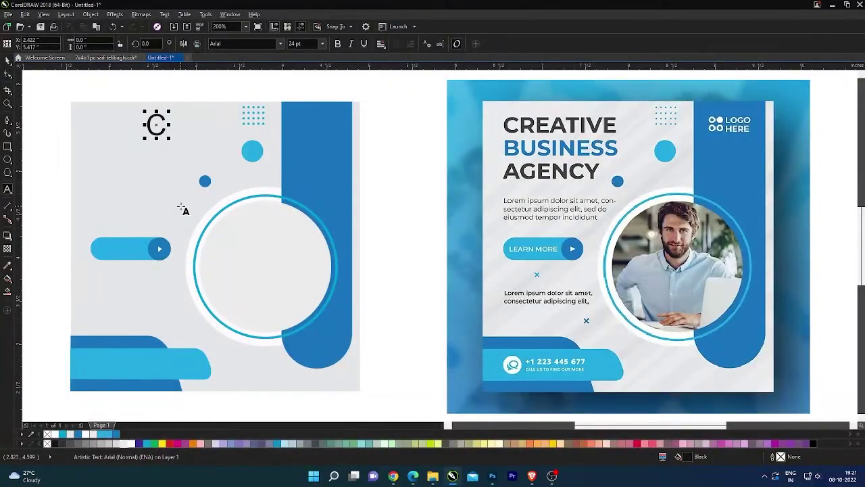
pyautogui.write('RE')
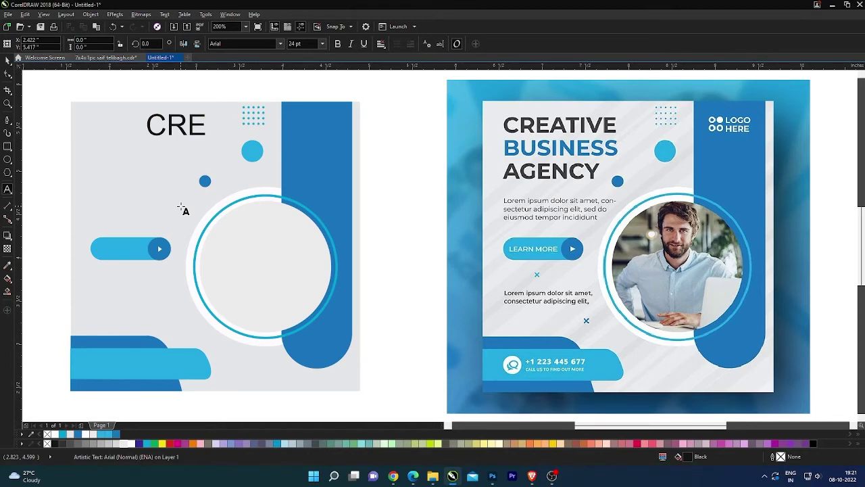
pyautogui.write('ATIVE')
pyautogui.press('Return')
pyautogui.write('BU')
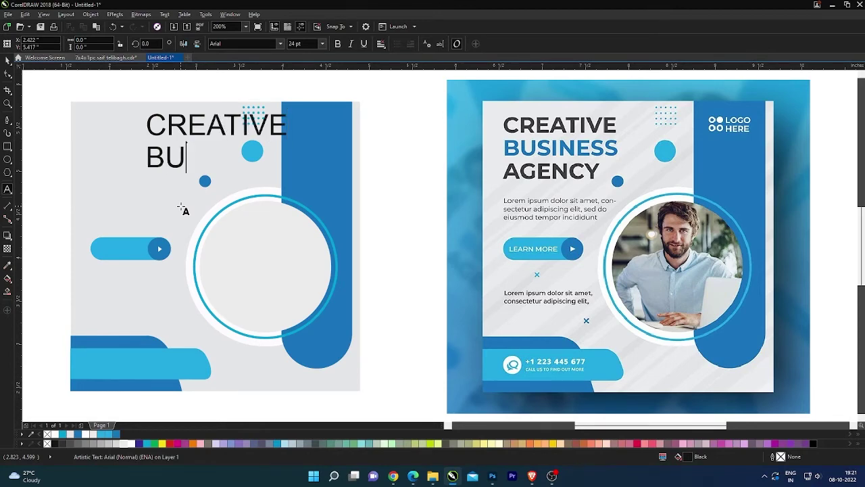
pyautogui.write('SINESS')
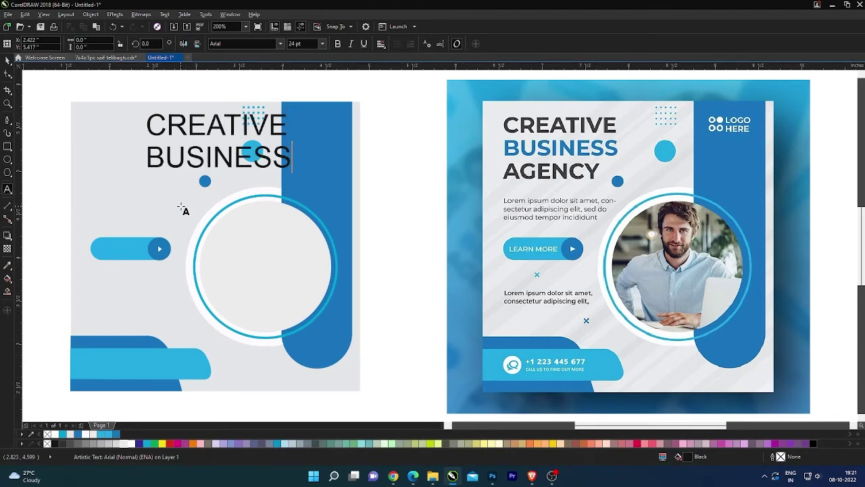
pyautogui.hotkey('ctrl', 'space')
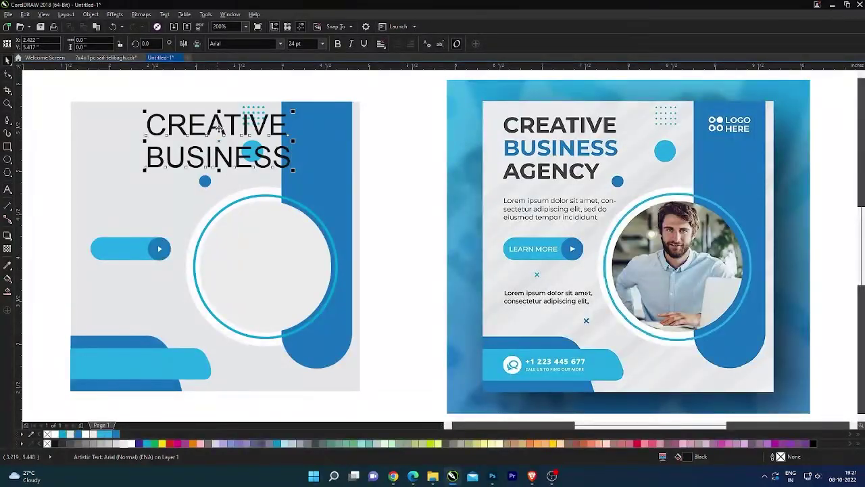
# Place the heading near the poster's upper-left corner, make it bold and scale it to about 19.9 pt
pyautogui.moveTo(225, 127); pyautogui.dragTo(163, 127)
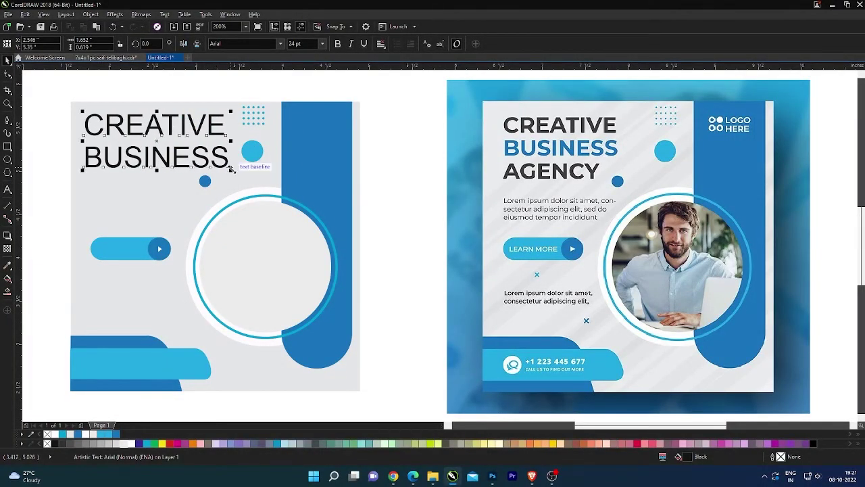
pyautogui.moveTo(230, 170); pyautogui.dragTo(202, 178)
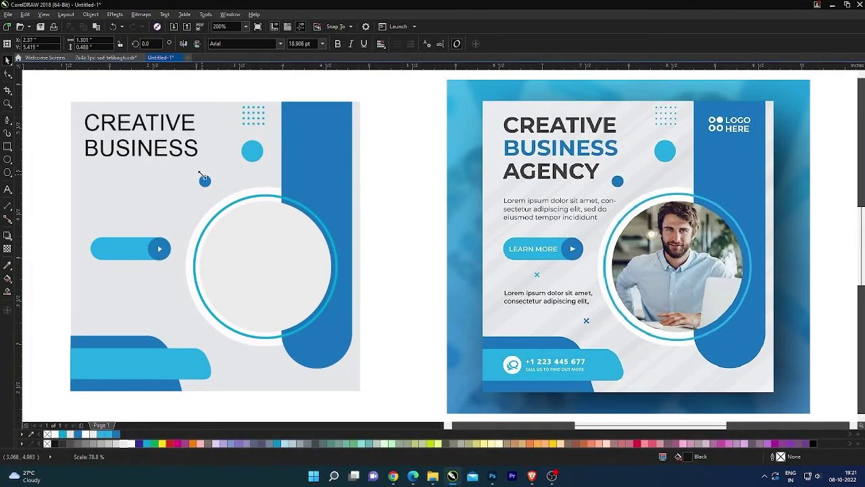
pyautogui.click(338, 44)
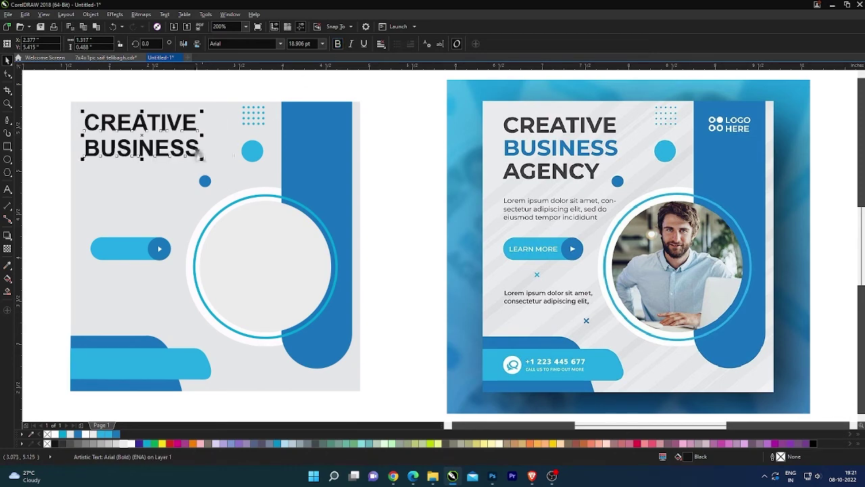
pyautogui.moveTo(201, 155); pyautogui.dragTo(214, 164)
# Colour only the word BUSINESS in the heading with the poster's dark blue
pyautogui.doubleClick(192, 125)
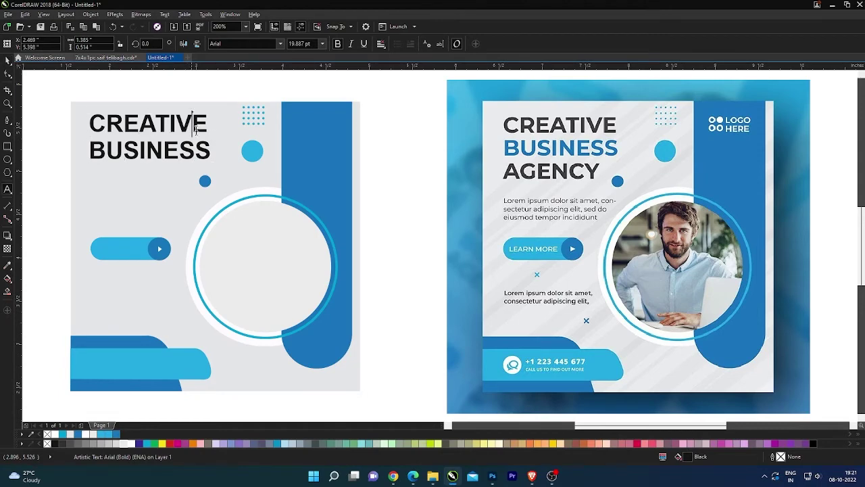
pyautogui.moveTo(214, 146); pyautogui.dragTo(85, 157)
pyautogui.click(116, 434)
pyautogui.click(5, 62)
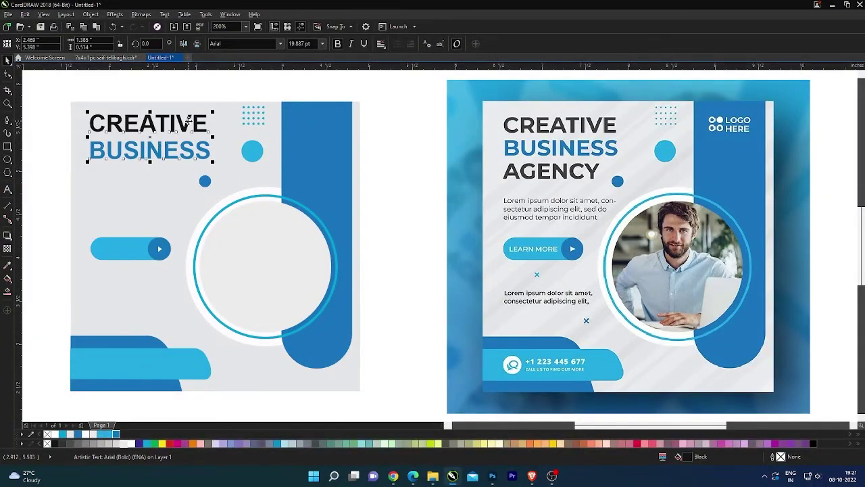
# Duplicate the heading, change the copy's text to "AGENCY" and fit it beneath BUSINESS at about 18 pt
pyautogui.moveTo(188, 121); pyautogui.dragTo(177, 193)
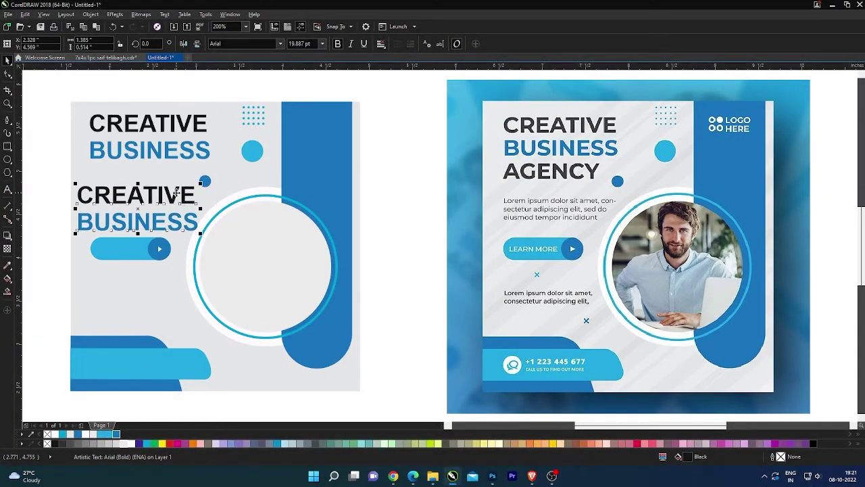
pyautogui.press('F8')
pyautogui.click(176, 193)
pyautogui.hotkey('ctrl', 'a')
pyautogui.write('AGENCY')
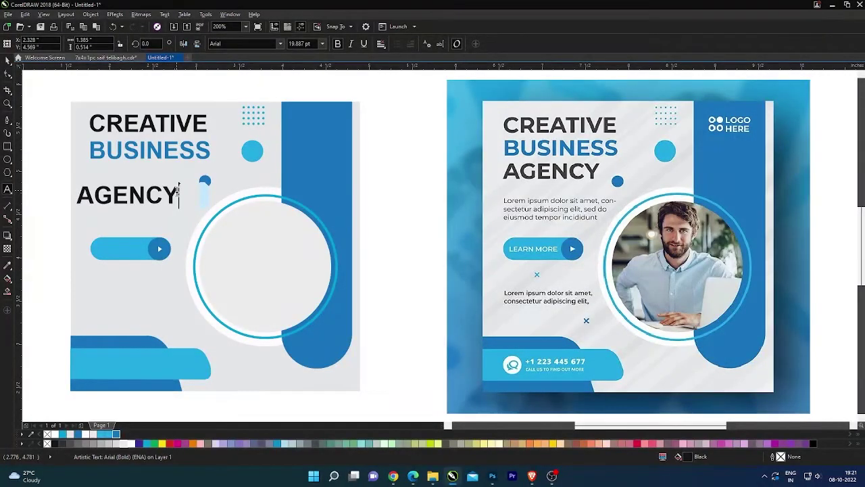
pyautogui.hotkey('ctrl', 'space')
# Duplicate AGENCY below itself, replace the copy's text with "Lorem ipsum", and shrink it to about 6.16 pt without bold
pyautogui.moveTo(173, 191); pyautogui.dragTo(176, 226)
pyautogui.rightClick(175, 227)
pyautogui.doubleClick(175, 225)
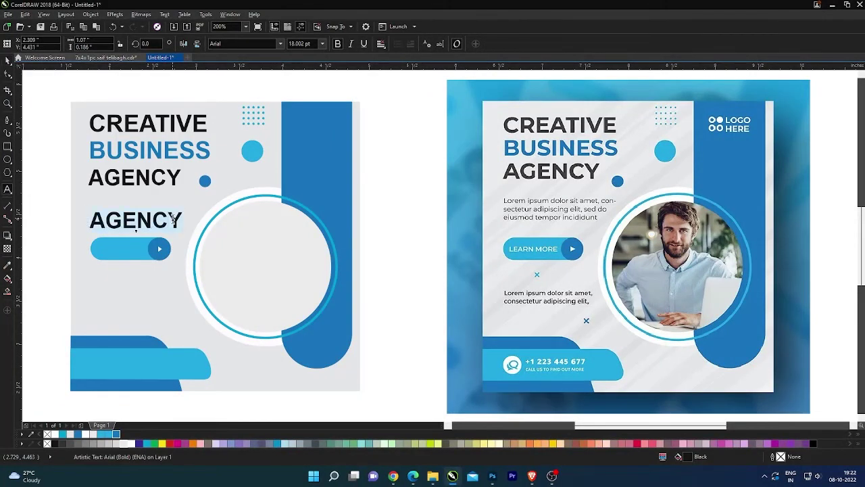
pyautogui.write('LO')
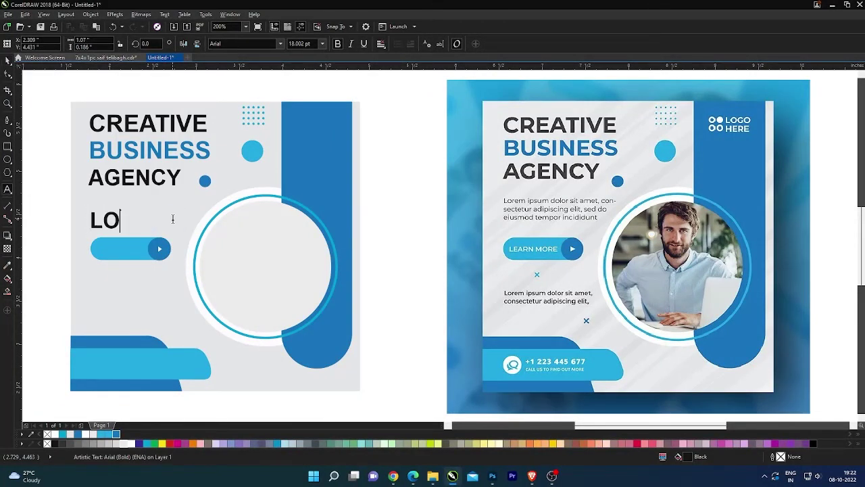
pyautogui.press('BackSpace')
pyautogui.write('orem ipsum')
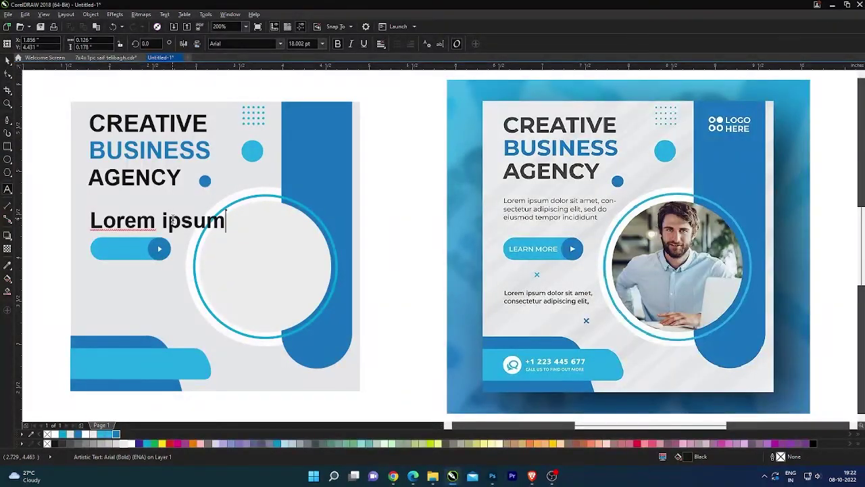
pyautogui.hotkey('ctrl', 'space')
pyautogui.moveTo(227, 234); pyautogui.dragTo(141, 222)
pyautogui.click(337, 44)
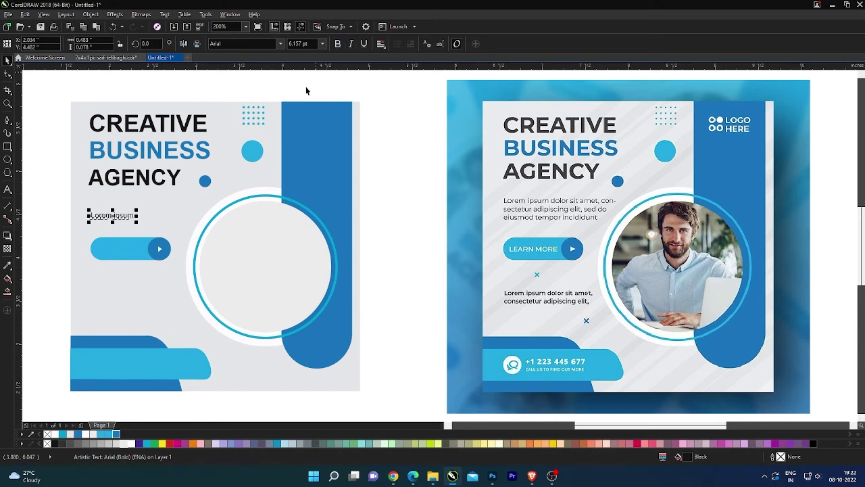
# Extend the small text into a three-line placeholder paragraph by repeating "Lorem ipsum"
pyautogui.click(167, 222)
pyautogui.press('F8')
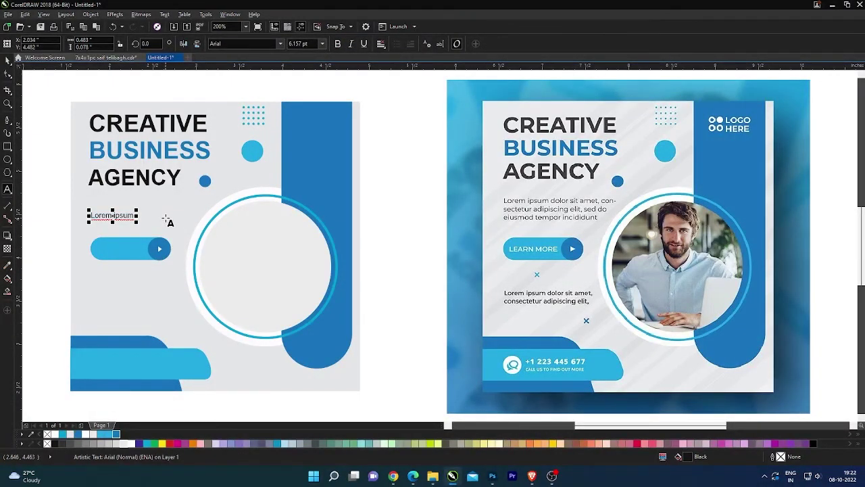
pyautogui.hotkey('ctrl', 'v')
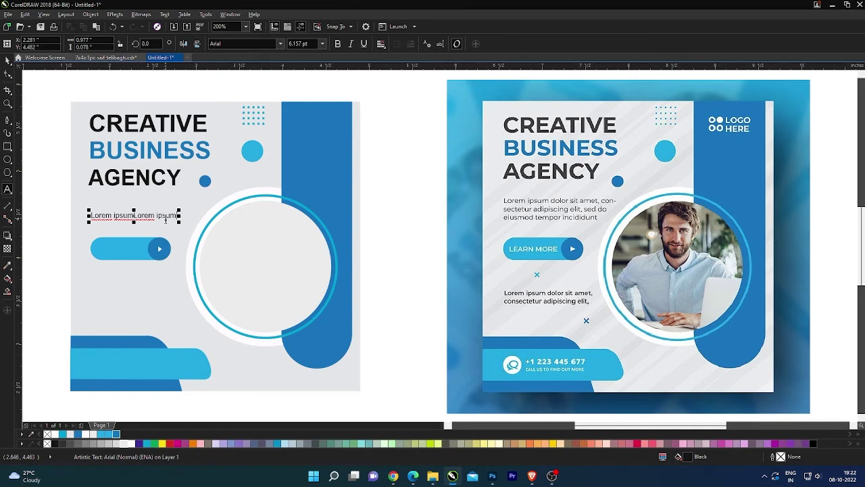
pyautogui.hotkey('ctrl', 'v')
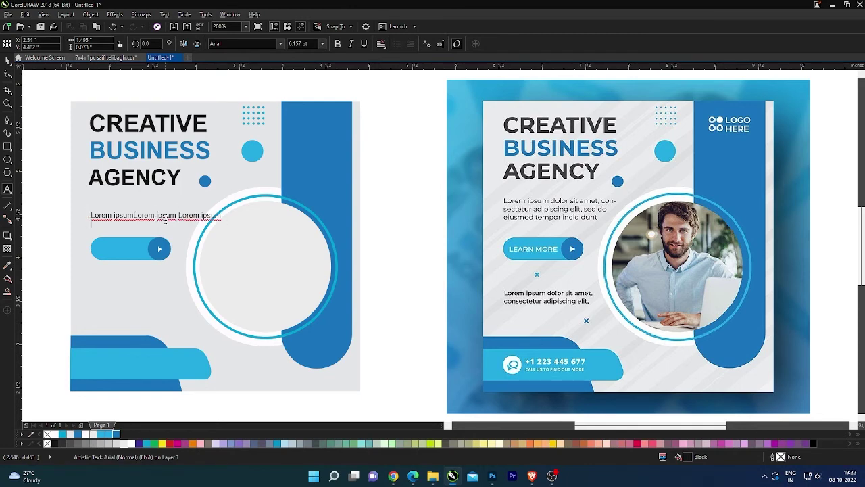
pyautogui.write('Lorem ipsum')
pyautogui.write('Lorem ipsum')
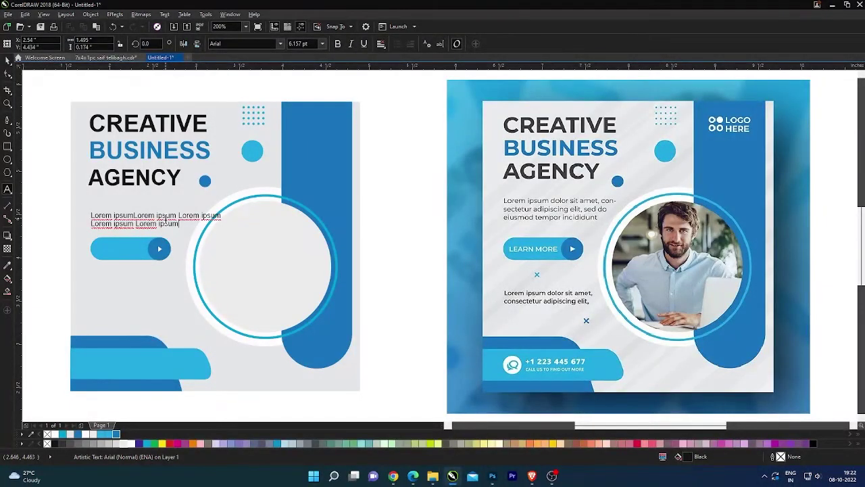
pyautogui.write('Lorem ipsum')
pyautogui.hotkey('ctrl', 'v')
pyautogui.write('Lorem ipsum')
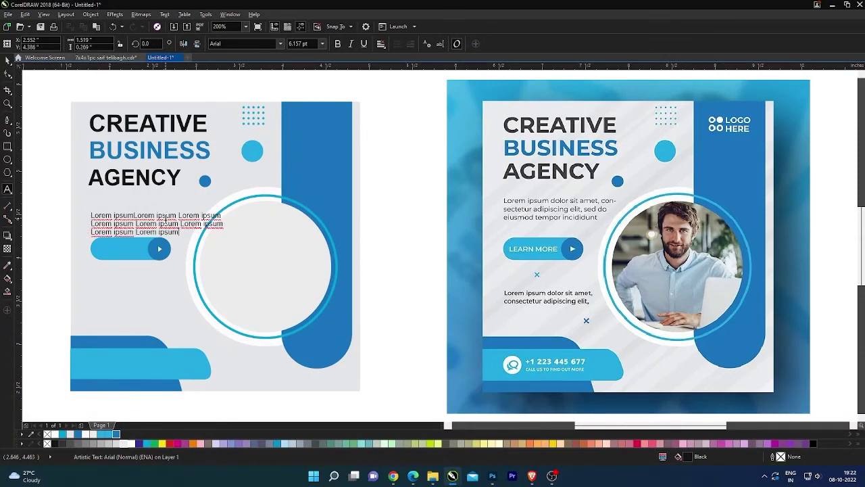
pyautogui.hotkey('ctrl', 'space')
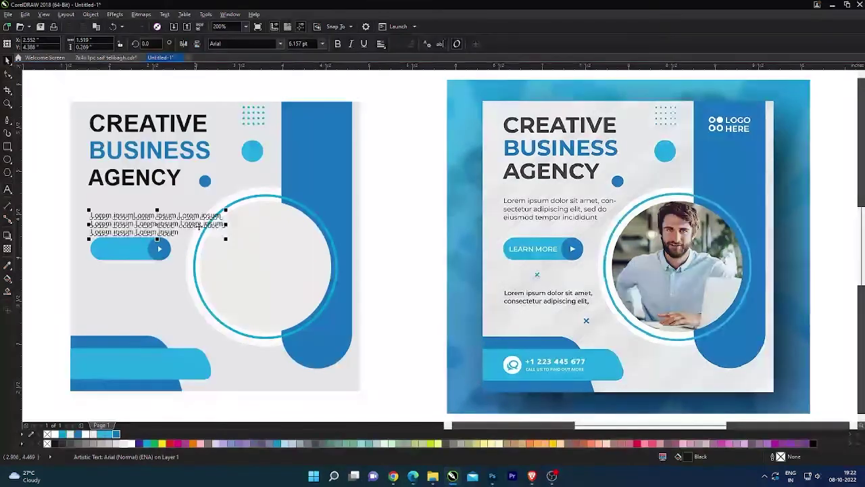
# Scale the placeholder paragraph to about 5.05 pt so it fits between AGENCY and the light blue button
pyautogui.moveTo(227, 237); pyautogui.dragTo(196, 252)
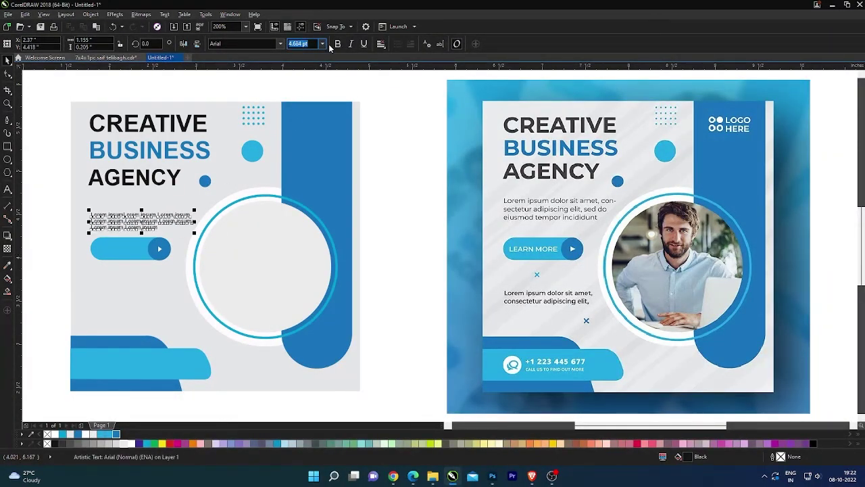
pyautogui.write('3')
pyautogui.press('Return')
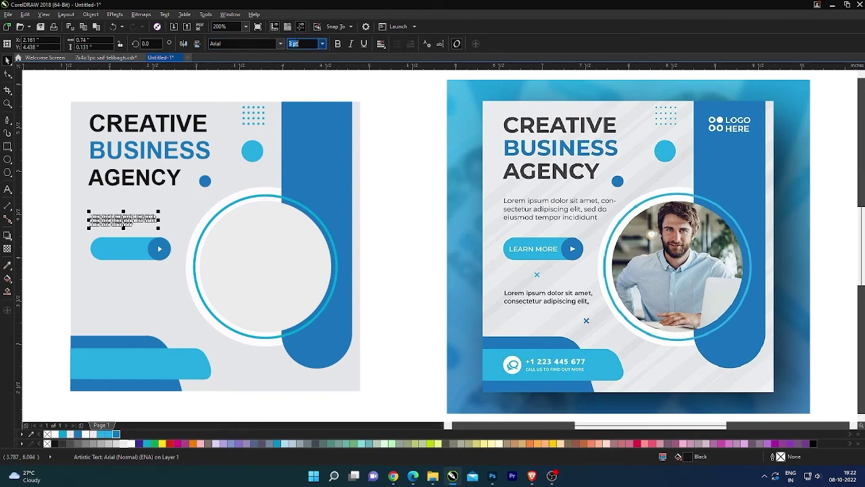
pyautogui.write('4')
pyautogui.press('Return')
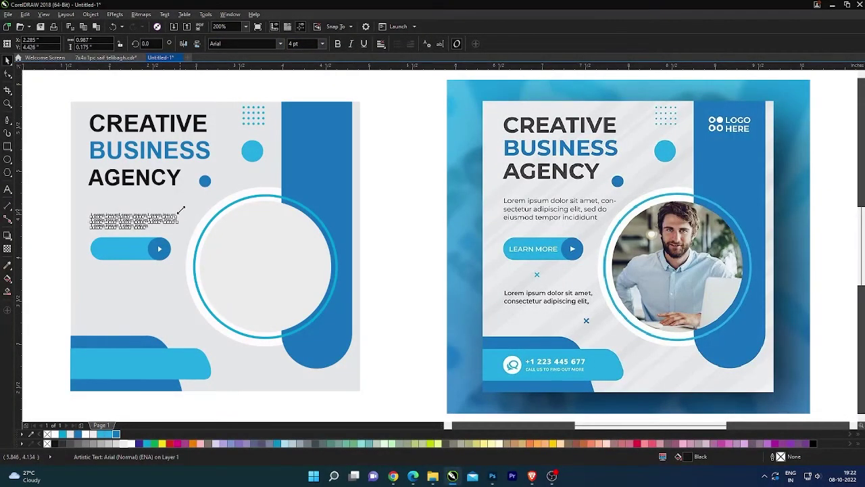
pyautogui.moveTo(181, 210); pyautogui.dragTo(192, 203)
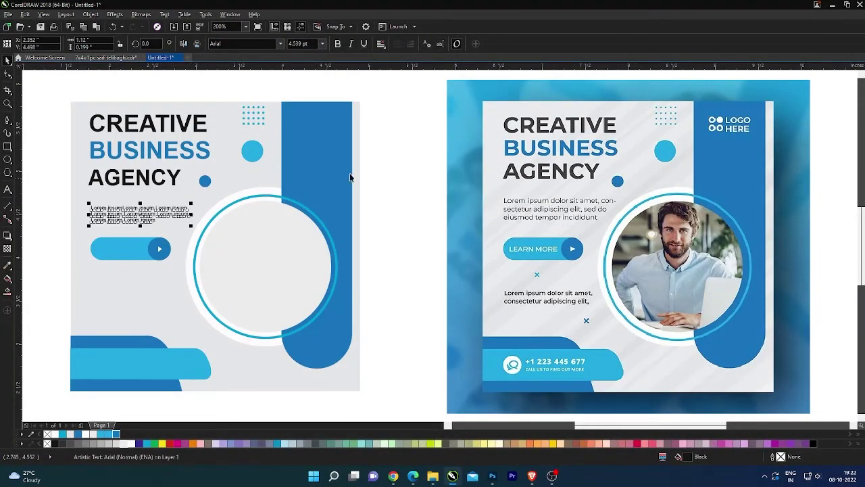
pyautogui.press('Escape')
pyautogui.click(179, 211)
pyautogui.moveTo(192, 202); pyautogui.dragTo(196, 202)
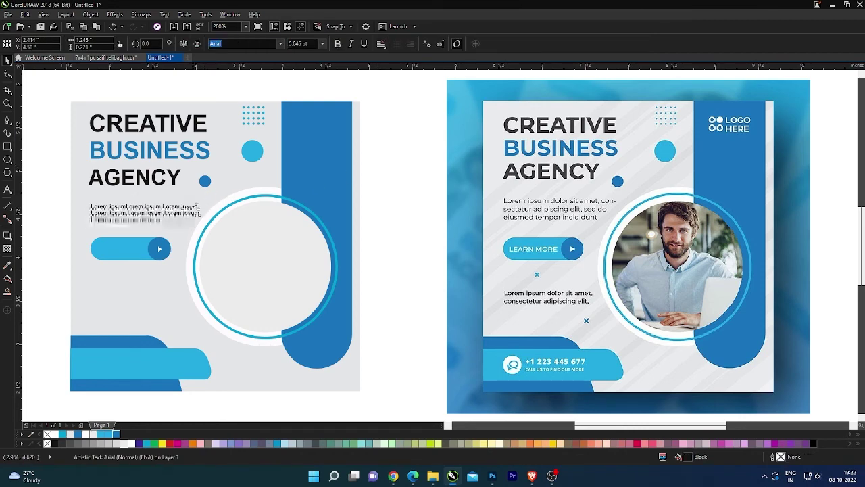
# Duplicate the placeholder paragraph below the light blue button and replace the copy's text with "Learn more"
pyautogui.moveTo(140, 214); pyautogui.dragTo(138, 274)
pyautogui.scroll(2, 65, 278)
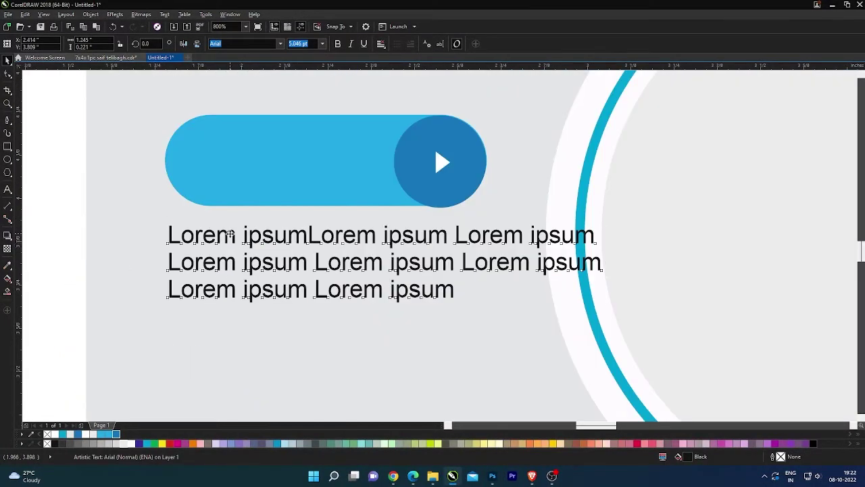
pyautogui.doubleClick(229, 234)
pyautogui.write('Learn M')
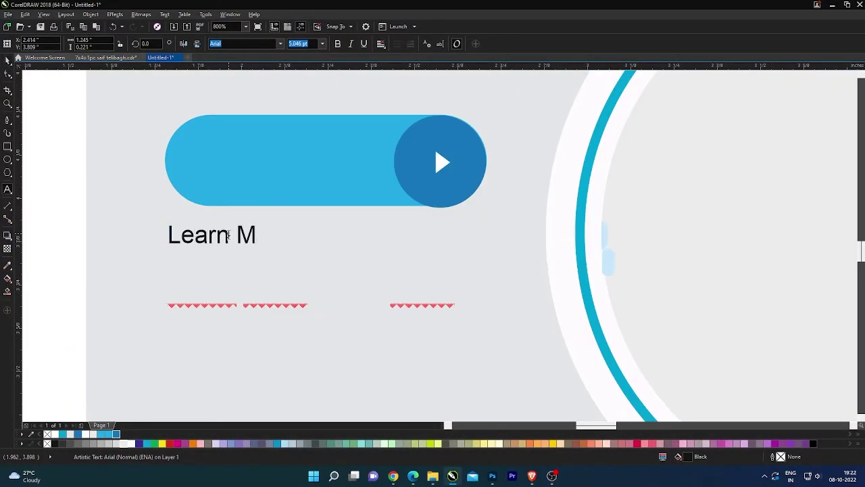
pyautogui.press('BackSpace')
pyautogui.write('more')
pyautogui.hotkey('ctrl', 'space')
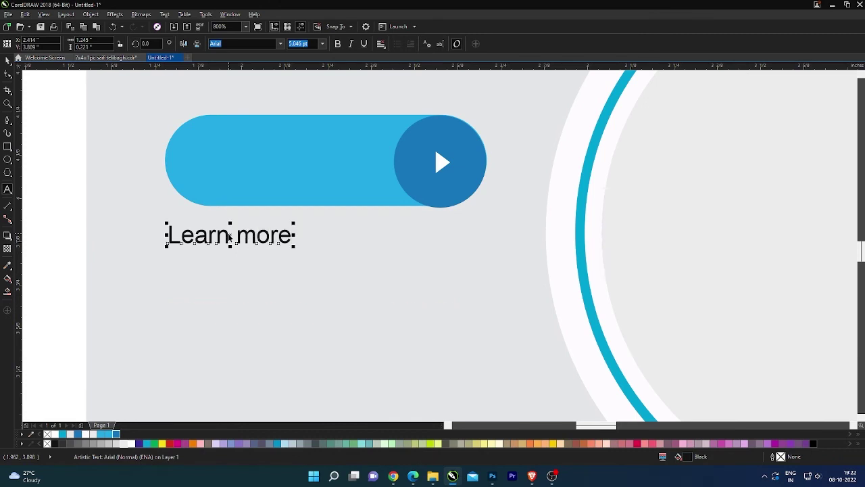
# Enlarge the "Learn more" text to about 7.16 pt, place it on the light blue button and colour it white
pyautogui.moveTo(295, 223); pyautogui.dragTo(353, 157)
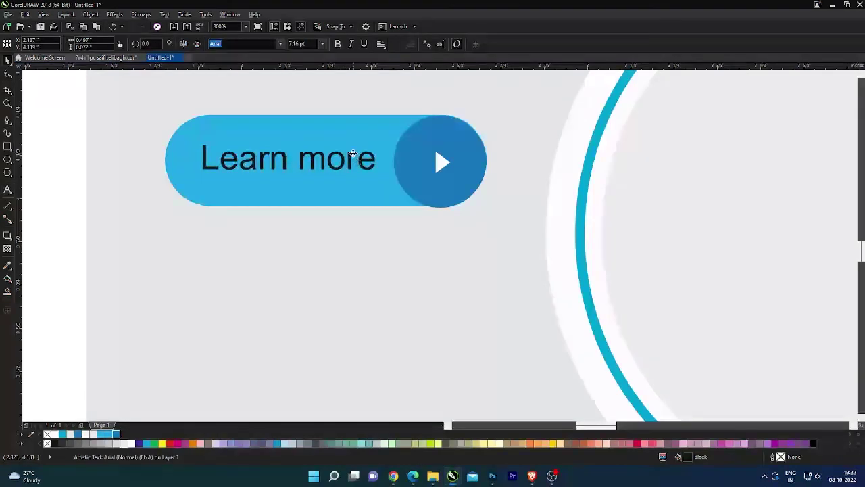
pyautogui.click(133, 443)
pyautogui.scroll(-5, 223, 261)
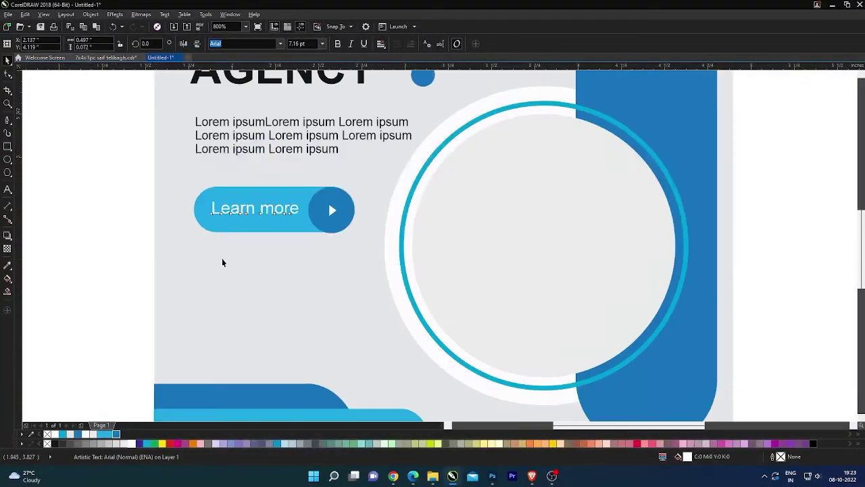
pyautogui.click(159, 240)
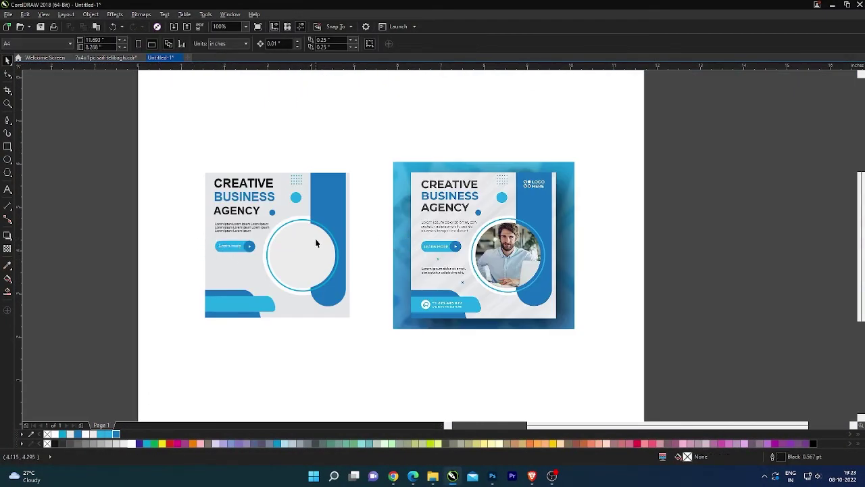
# Duplicate the white "Learn more" text onto the light blue banner at the poster's lower edge
pyautogui.scroll(2, 315, 272)
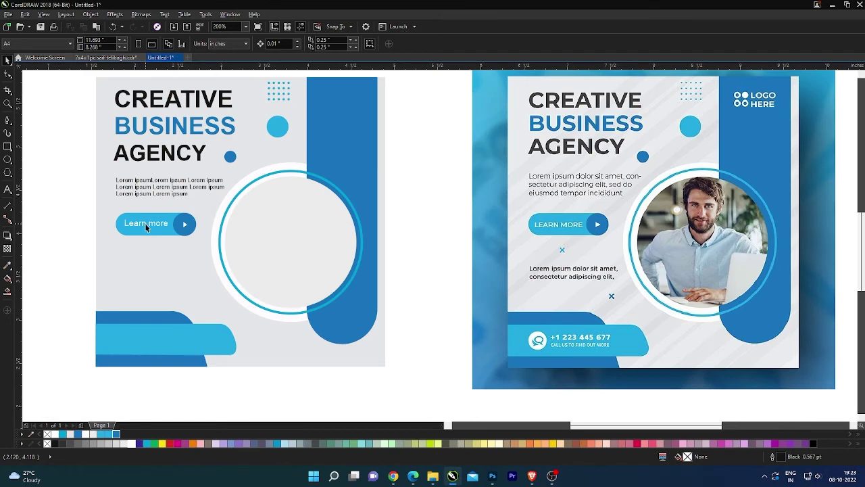
pyautogui.moveTo(146, 227); pyautogui.dragTo(143, 340)
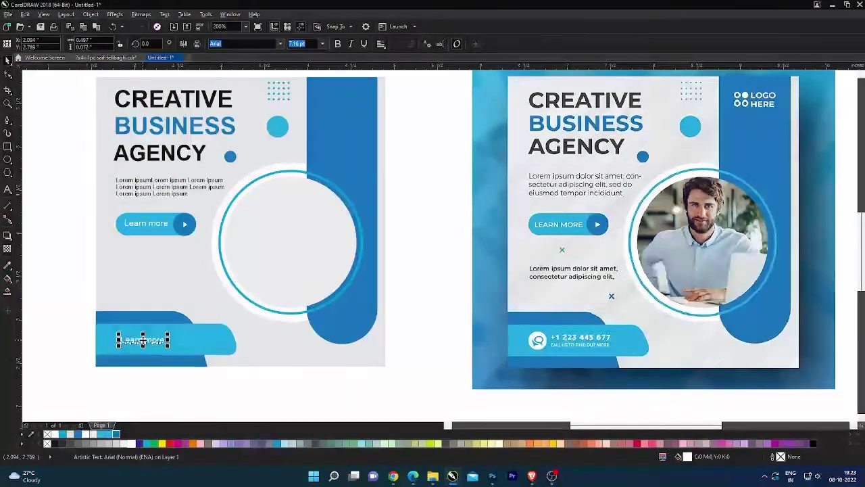
# Replace the duplicated "Learn more" text on the lower light blue banner with a placeholder phone number including the country code
pyautogui.press('F8')
pyautogui.write('+91-')
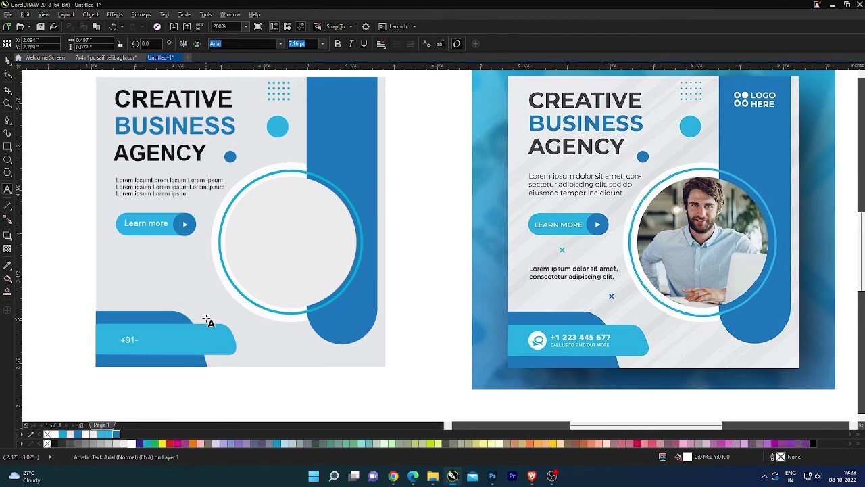
pyautogui.scroll(2, 129, 344)
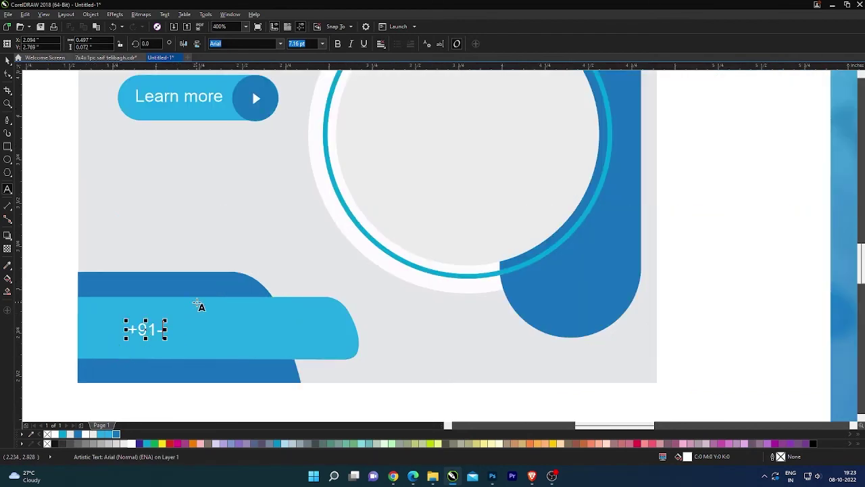
pyautogui.write('1-0000')
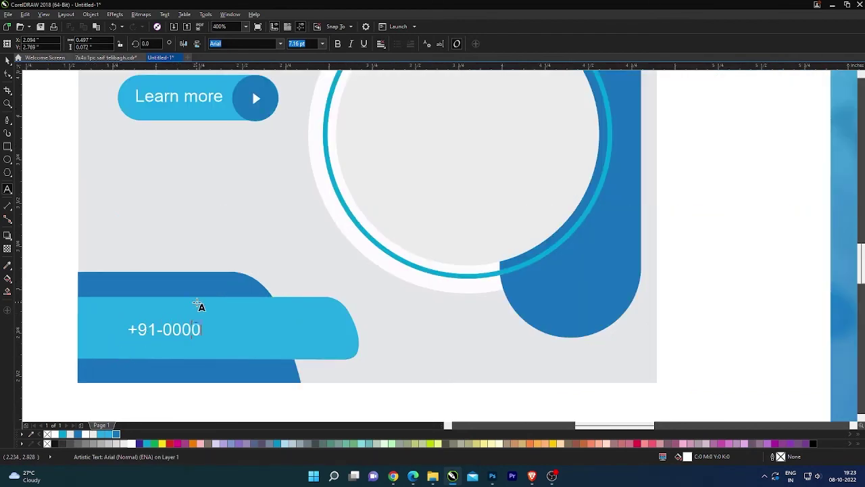
pyautogui.write('00000')
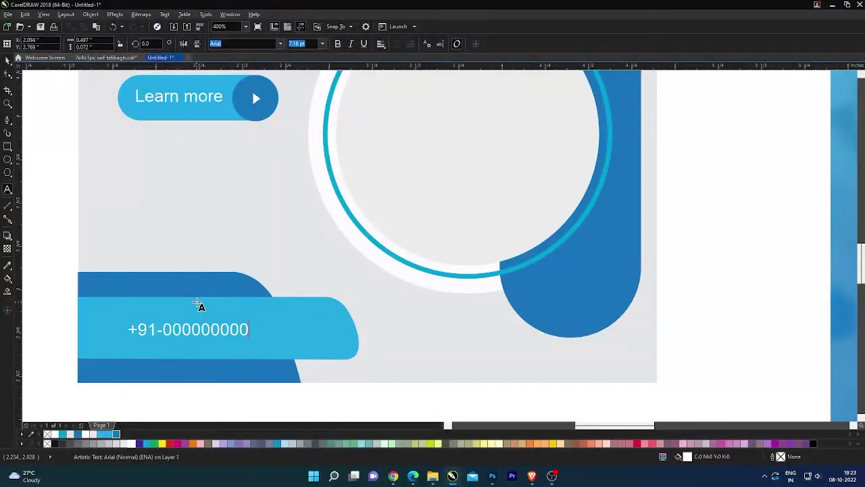
pyautogui.write('0000')
pyautogui.hotkey('ctrl', 'space')
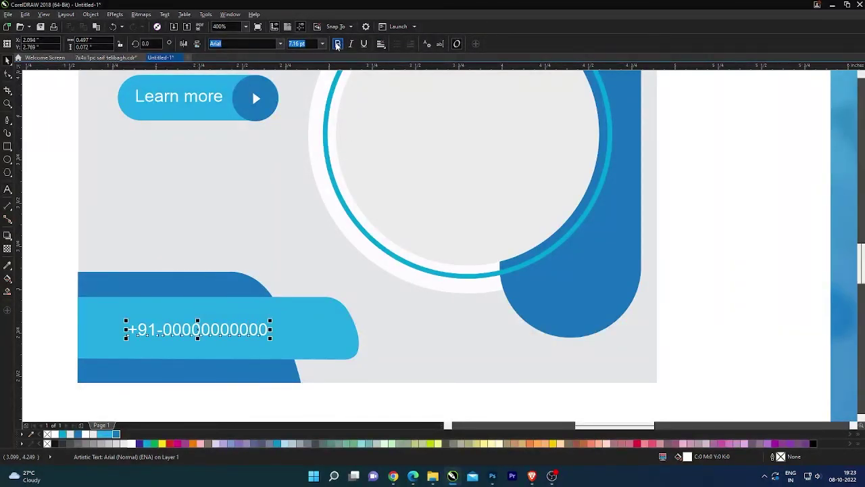
# Make the phone number on the banner bold and enlarge it to about 9.2 pt
pyautogui.hotkey('ctrl', 'b')
pyautogui.moveTo(271, 322)
pyautogui.mouseDown()
pyautogui.moveTo(311, 319)
pyautogui.moveTo(268, 319)
pyautogui.mouseUp()
pyautogui.scroll(-2, 269, 319)
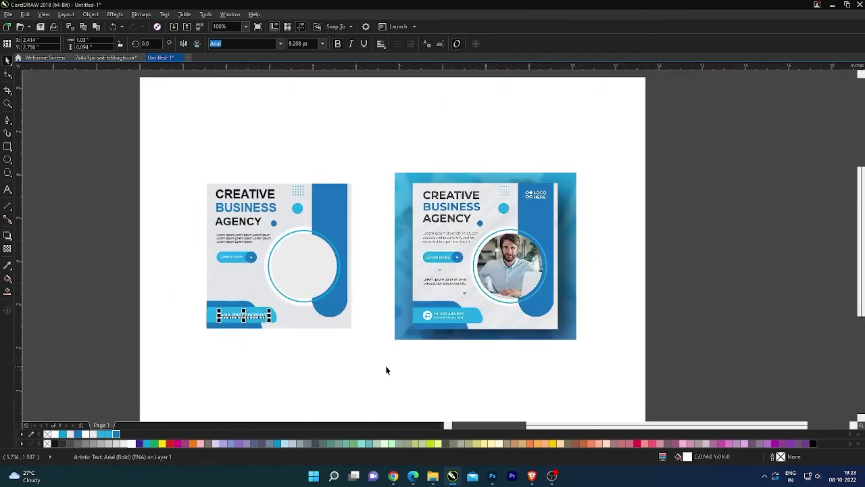
pyautogui.click(382, 371)
# Duplicate the three-line placeholder paragraph into the empty area between the "Learn more" button and the phone banner
pyautogui.scroll(2, 308, 310)
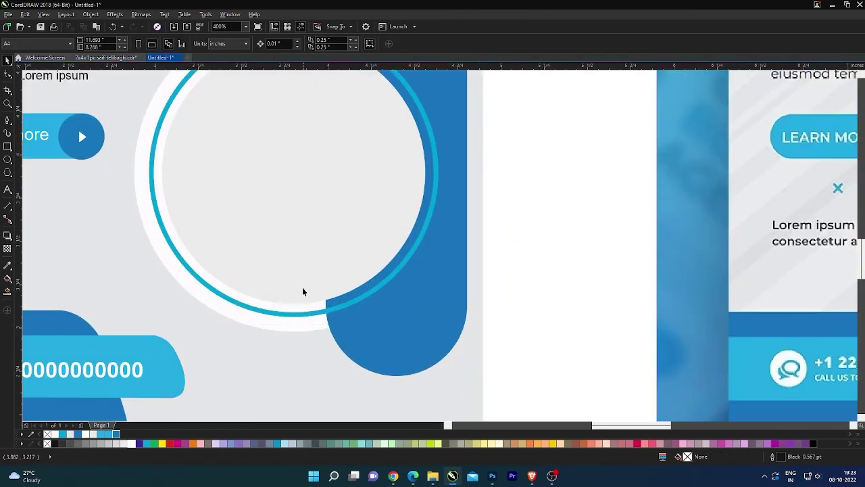
pyautogui.scroll(-1, 304, 292)
pyautogui.click(185, 161)
pyautogui.moveTo(185, 160); pyautogui.dragTo(186, 258)
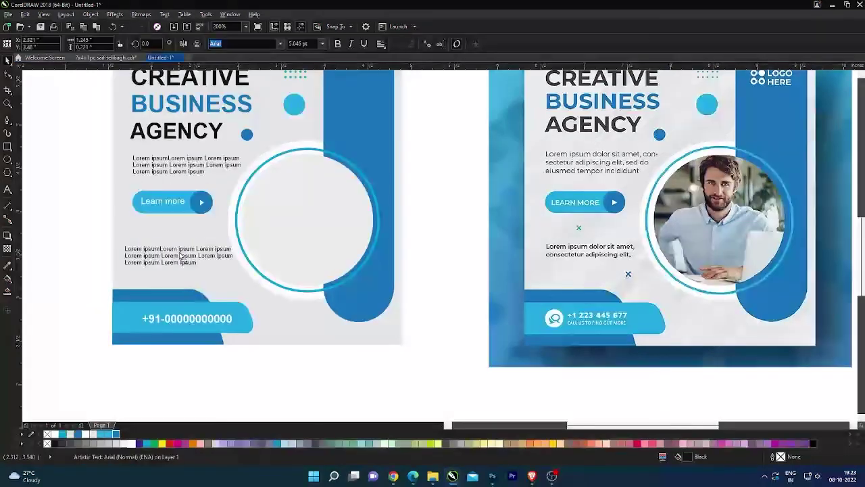
pyautogui.doubleClick(136, 264)
pyautogui.hotkey('ctrl', 'space')
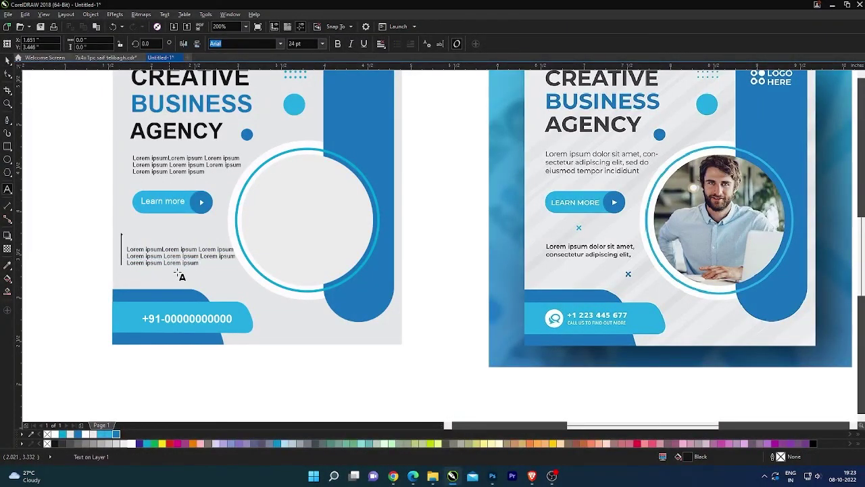
pyautogui.hotkey('ctrl', 'z')
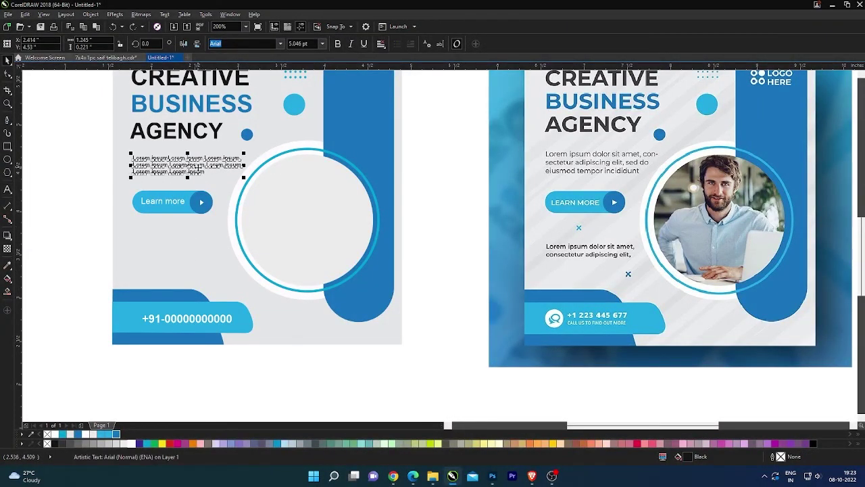
pyautogui.hotkey('ctrl', 'shift', 'z')
# Shorten the lower paragraph copy to two lines reading "Lorem ipsumLorem ipsum" and "Lorem ipsum"
pyautogui.doubleClick(203, 258)
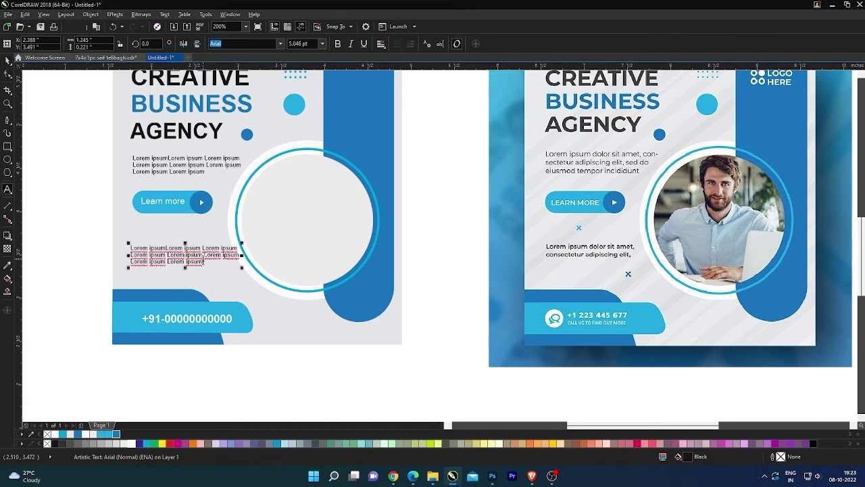
pyautogui.moveTo(203, 261); pyautogui.dragTo(112, 253)
pyautogui.press('BackSpace')
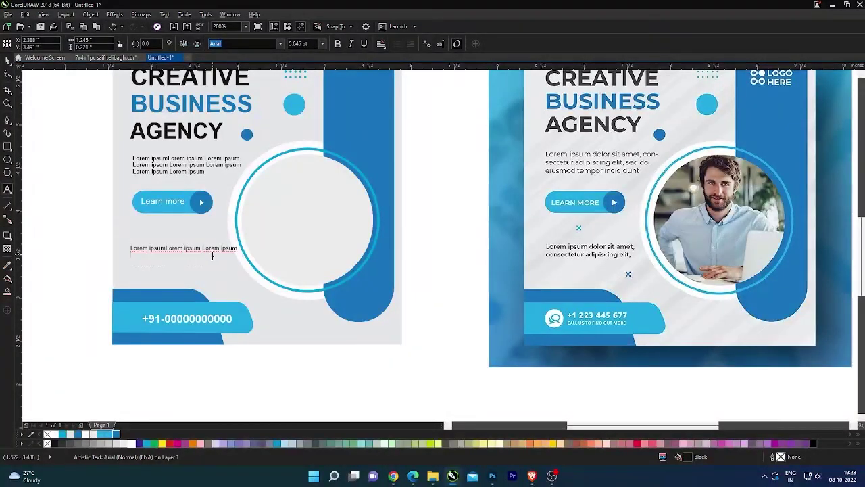
pyautogui.press('BackSpace')
pyautogui.hotkey('ctrl', 'Left')
pyautogui.hotkey('ctrl', 'Left')
pyautogui.press('Return')
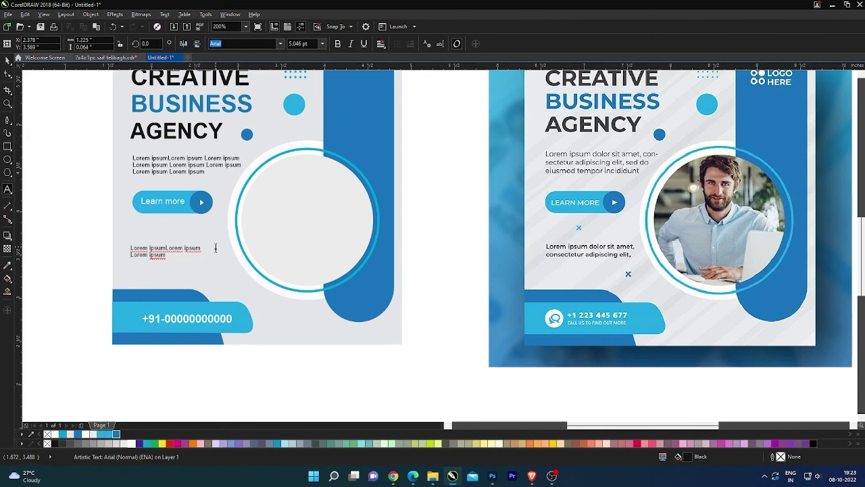
# Shift the two-line paragraph slightly to the right in the space above the phone banner and deselect it
pyautogui.hotkey('ctrl', 'space')
pyautogui.moveTo(149, 250); pyautogui.dragTo(157, 255)
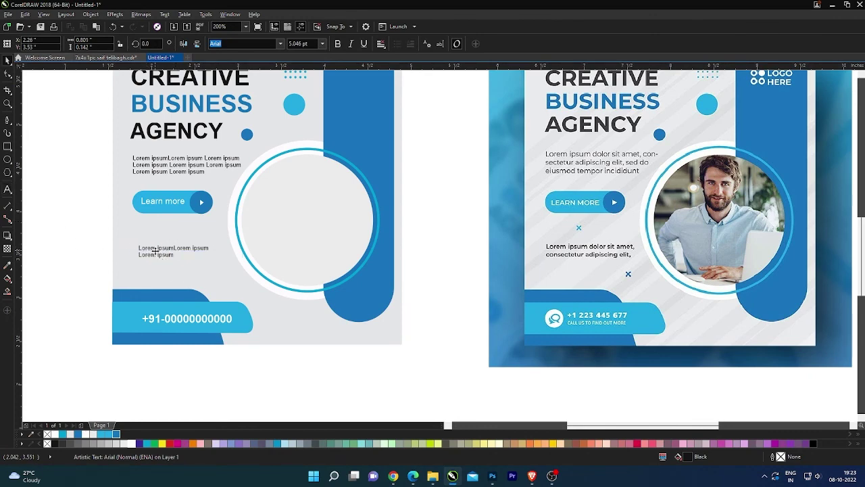
pyautogui.press('F3')
pyautogui.press('Escape')
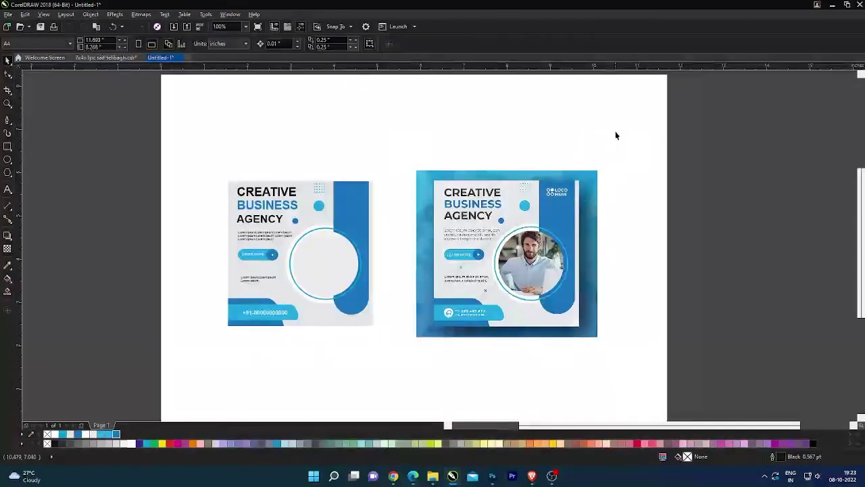
pyautogui.moveTo(615, 135); pyautogui.dragTo(162, 367)
pyautogui.click(301, 363)
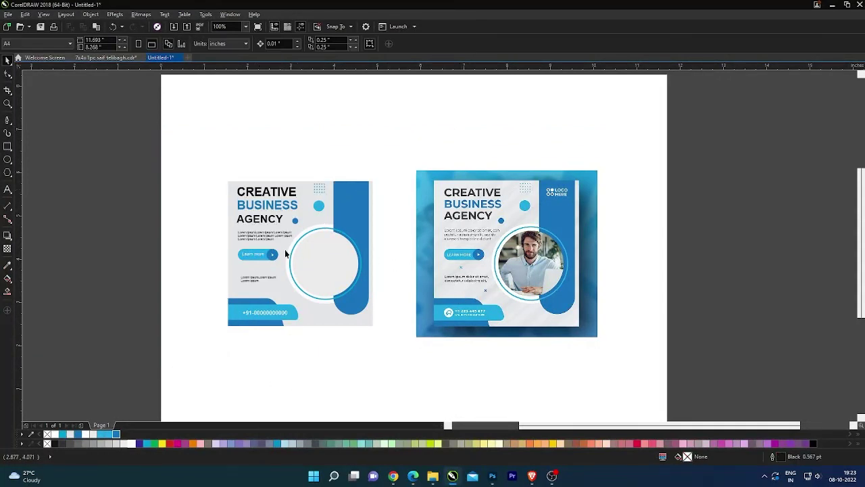
# Duplicate the white "Learn more" button text onto the upper end of the blue vertical band
pyautogui.scroll(1, 361, 180)
pyautogui.click(161, 333)
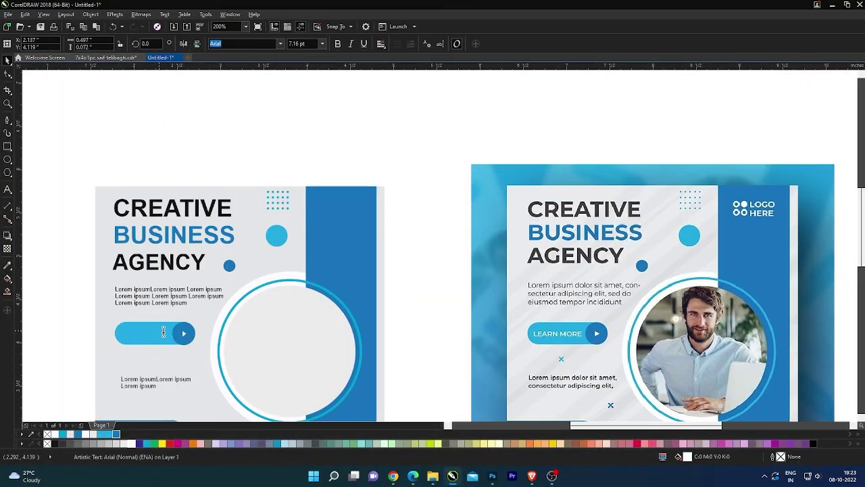
pyautogui.moveTo(292, 255); pyautogui.dragTo(348, 202)
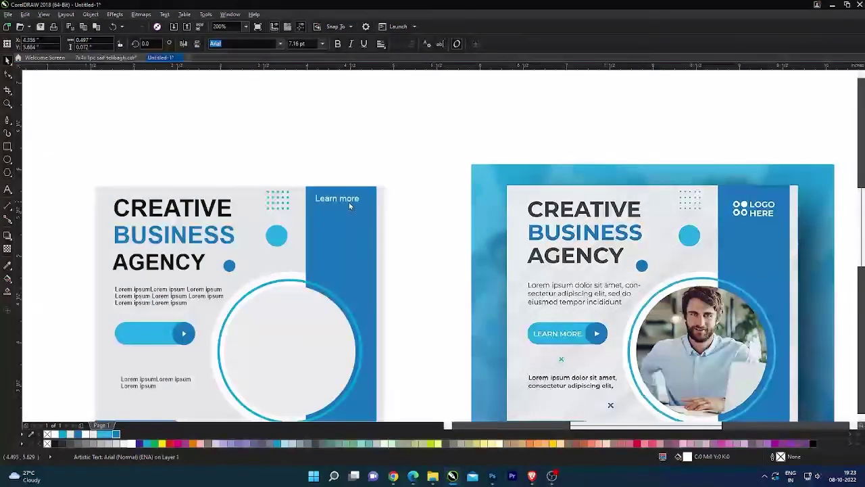
# Replace the text copy on the blue vertical band with "logo here" and deselect it
pyautogui.doubleClick(353, 202)
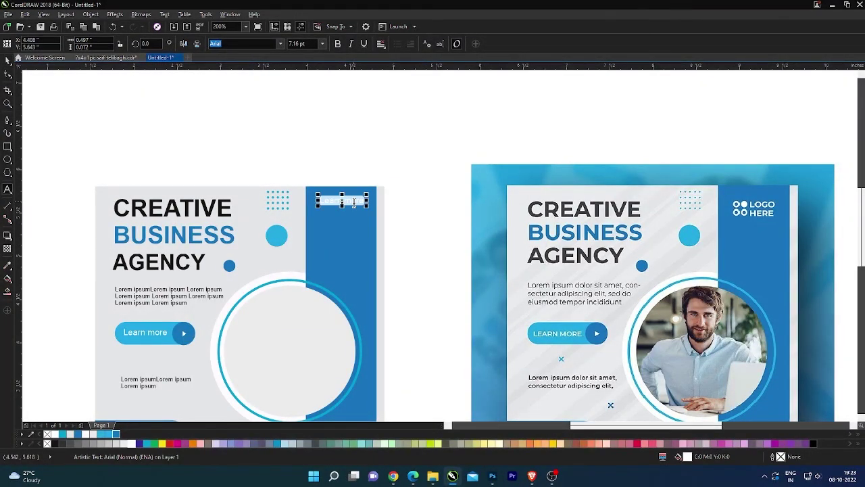
pyautogui.write('logo here')
pyautogui.hotkey('ctrl', 'space')
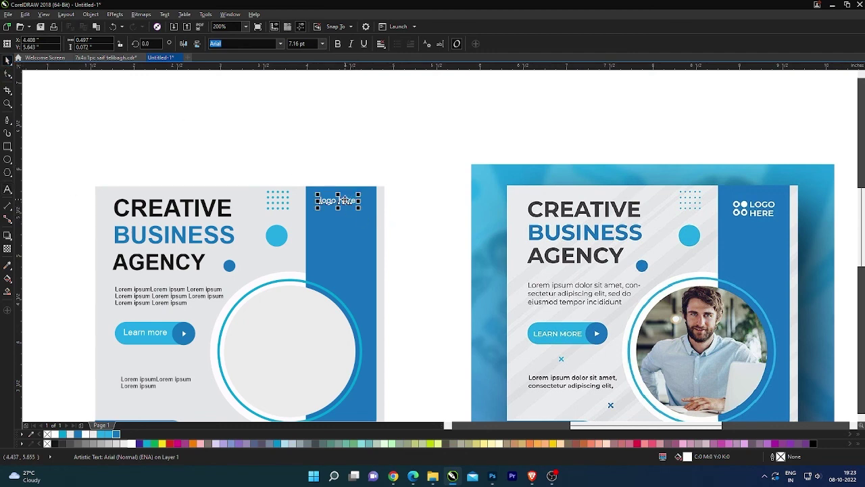
pyautogui.click(358, 164)
pyautogui.scroll(-2, 477, 141)
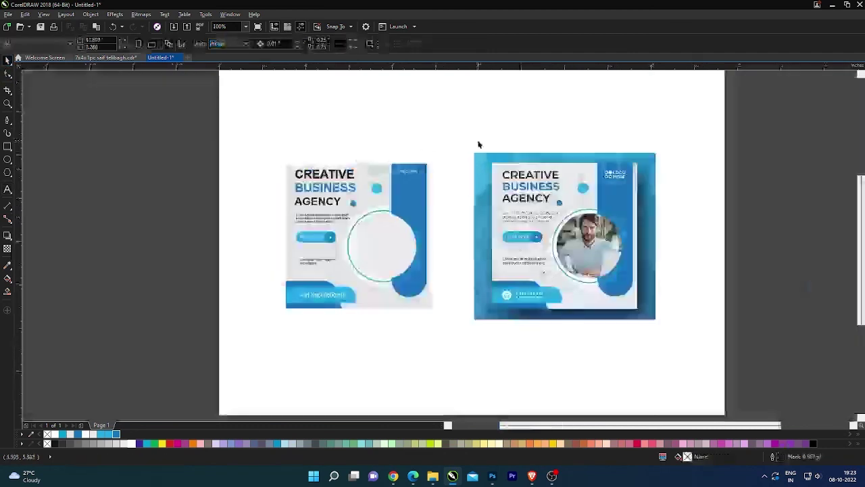
# Delete the reference poster image and group all objects of the recreated poster
pyautogui.click(524, 175)
pyautogui.press('Delete')
pyautogui.moveTo(494, 123); pyautogui.dragTo(232, 336)
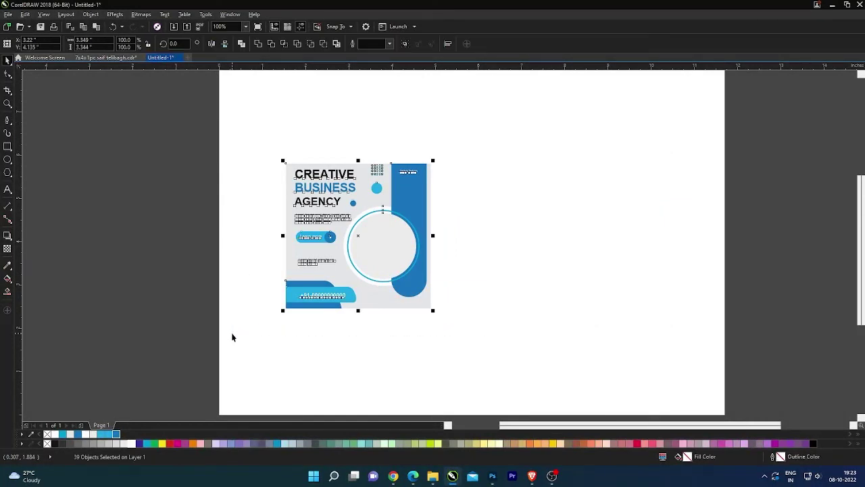
pyautogui.hotkey('ctrl', 'g')
pyautogui.hotkey('shift', 'F2')
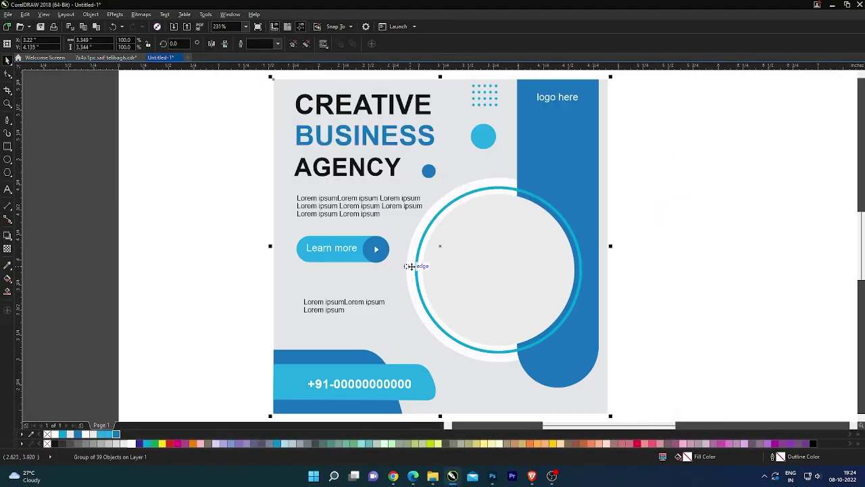